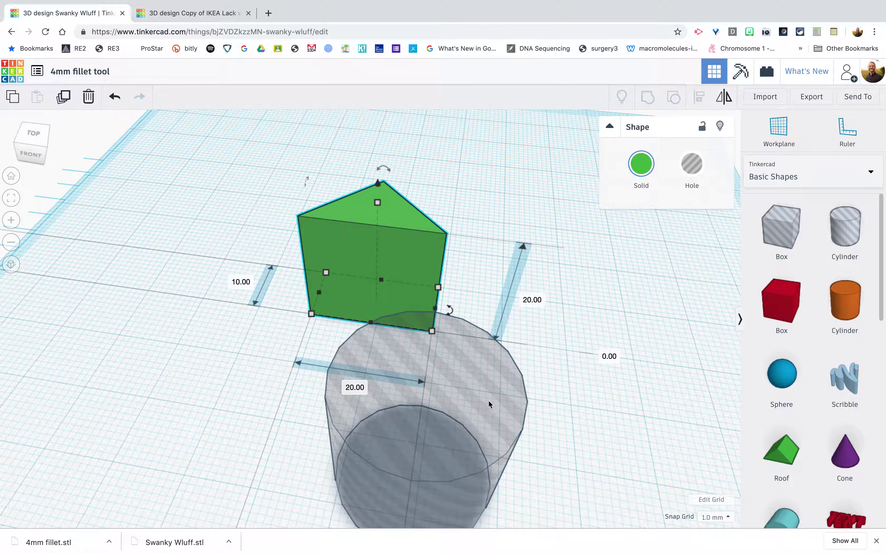
# Set the cylinder hole's number of sides to 64
pyautogui.click(484, 410)
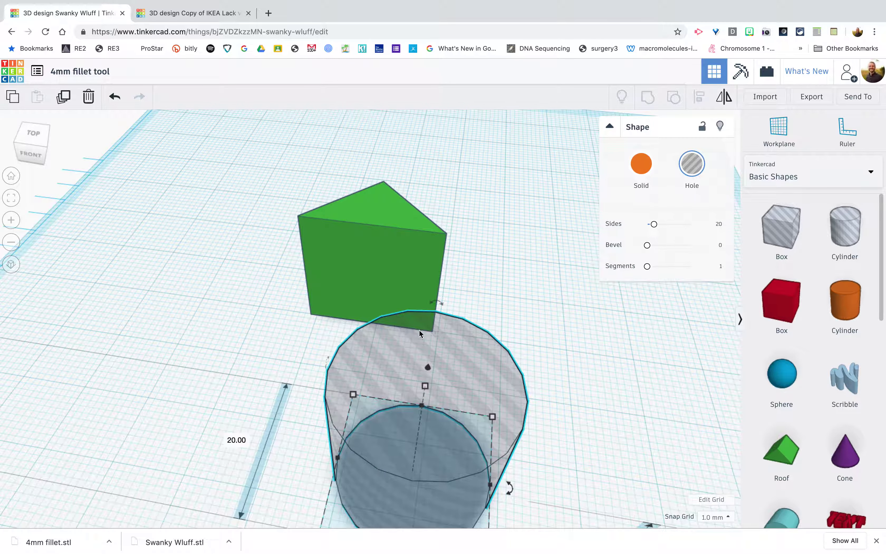
pyautogui.scroll(5, 454, 344)
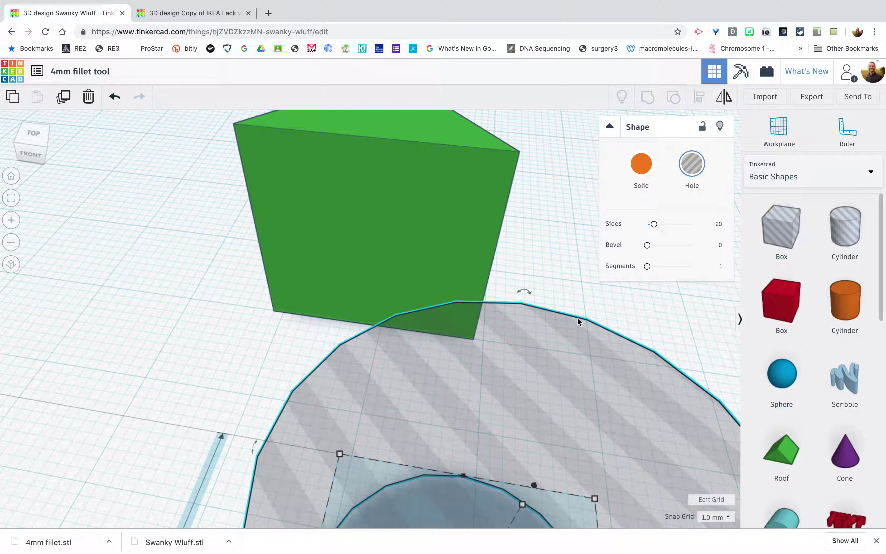
pyautogui.scroll(-5, 605, 351)
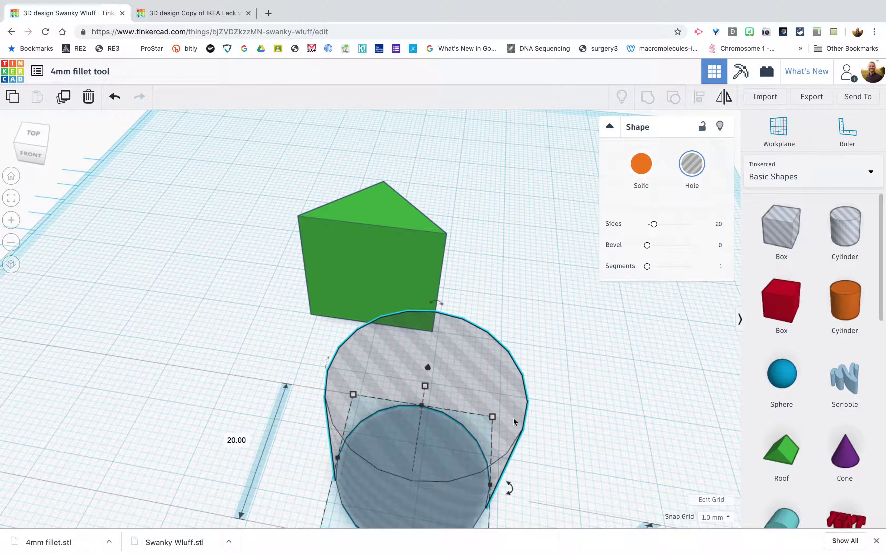
pyautogui.scroll(-3, 513, 417)
pyautogui.moveTo(481, 427); pyautogui.dragTo(524, 411, button='right')
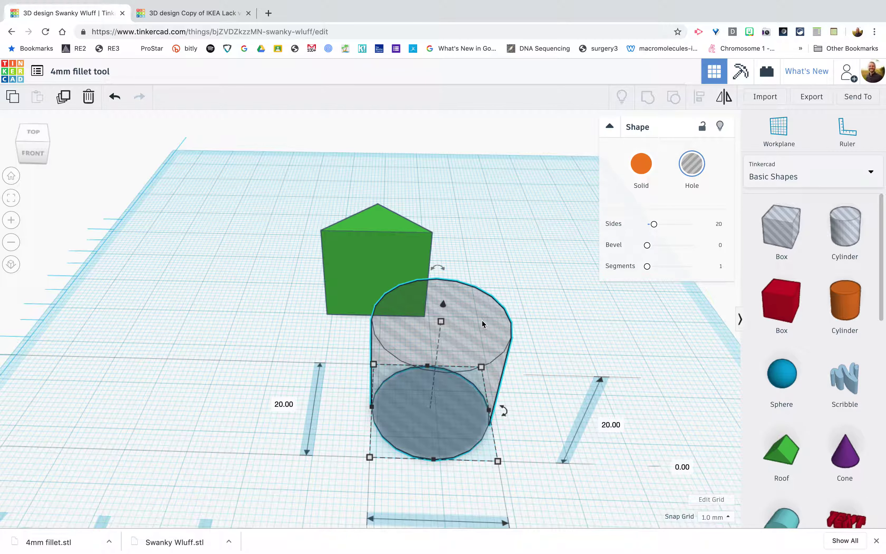
pyautogui.moveTo(654, 224); pyautogui.dragTo(700, 224)
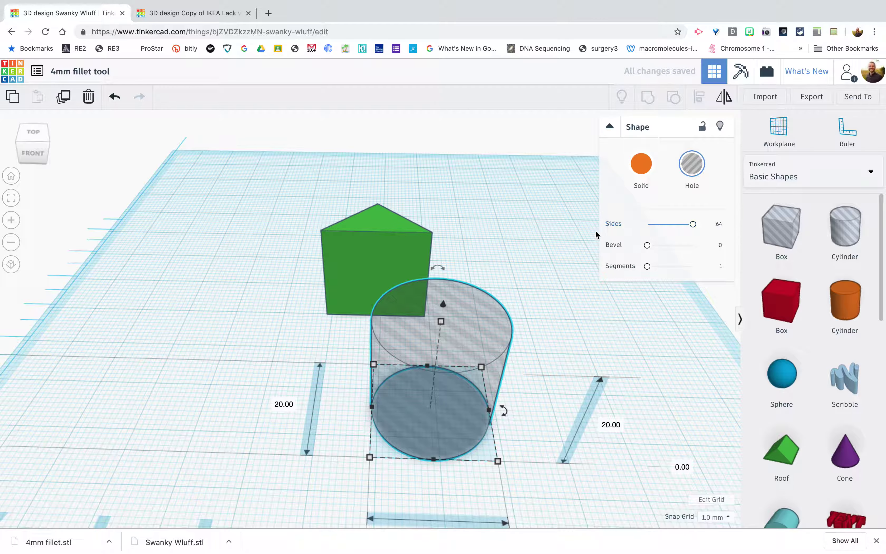
pyautogui.click(563, 290)
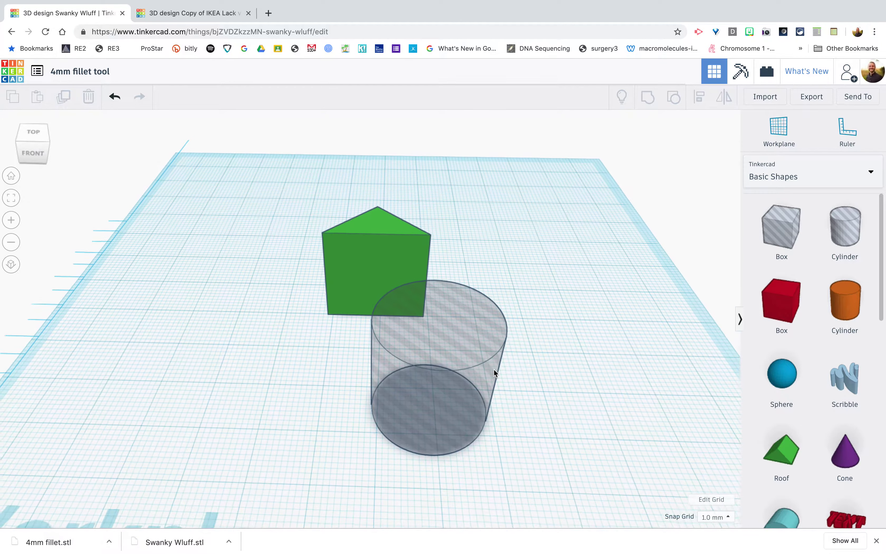
# Align the green prism and the cylinder hole on their common centre line along the workplane's width
pyautogui.scroll(-3, 471, 435)
pyautogui.moveTo(471, 435); pyautogui.dragTo(476, 474, button='right')
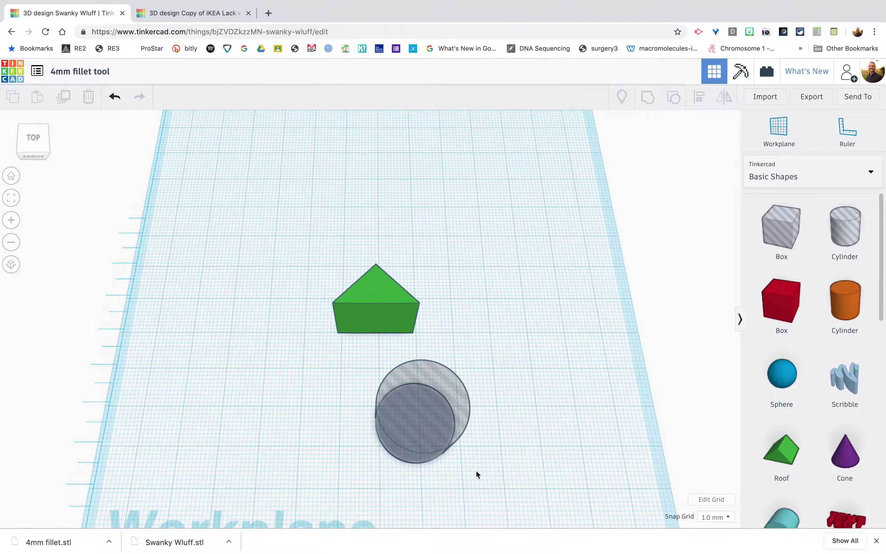
pyautogui.click(43, 140)
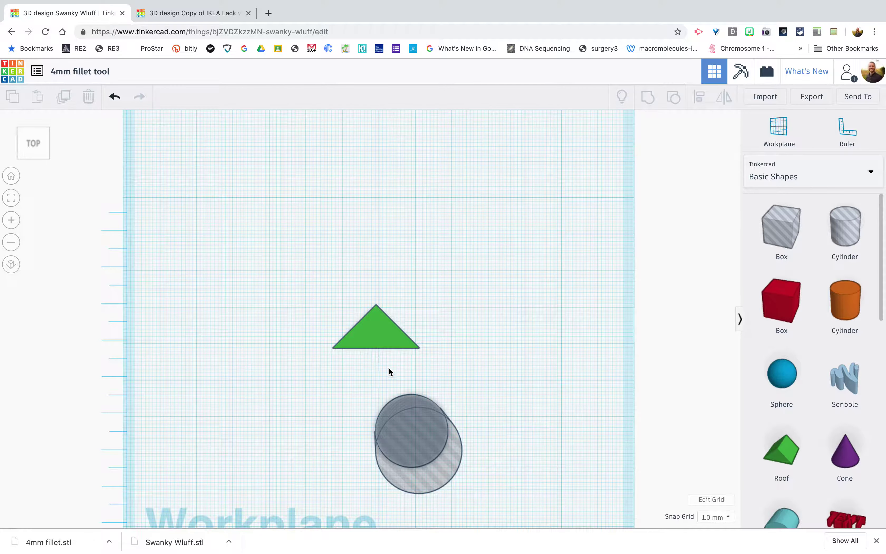
pyautogui.moveTo(470, 384); pyautogui.dragTo(476, 313, button='right')
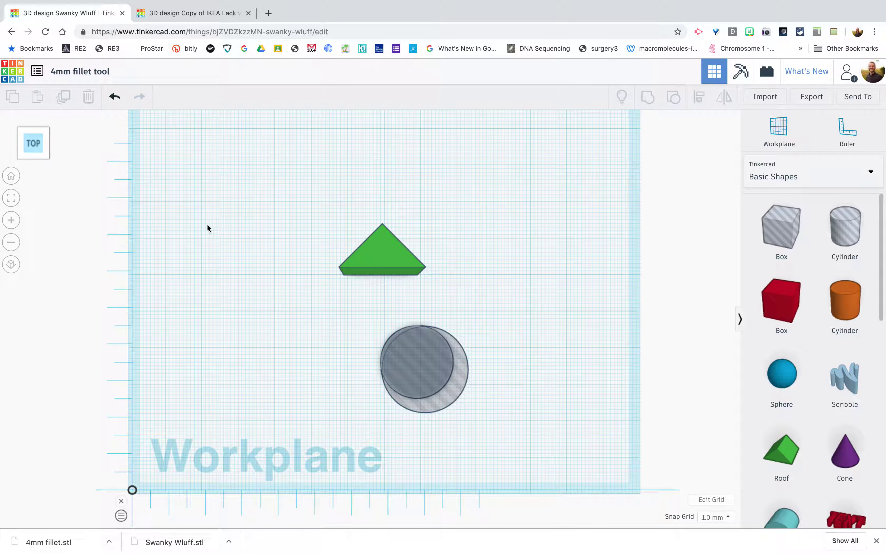
pyautogui.click(387, 257)
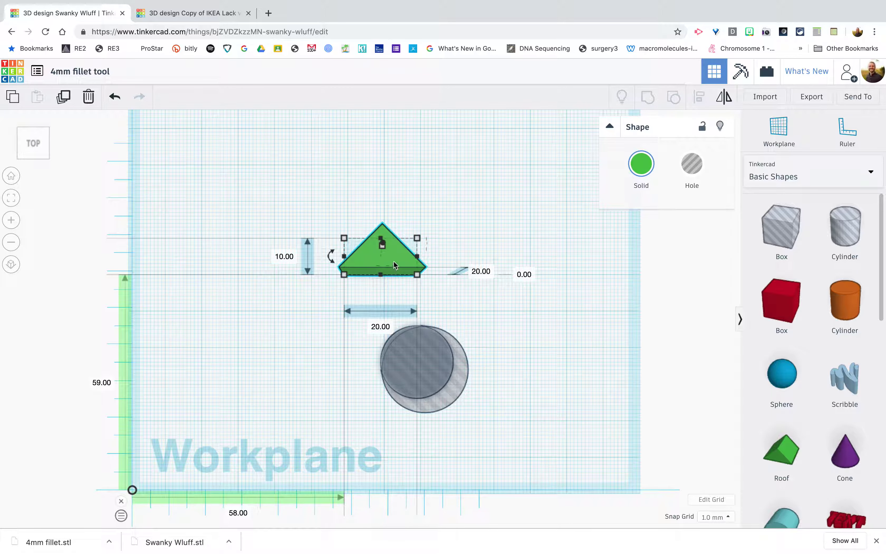
pyautogui.keyDown('shift'); pyautogui.click(452, 369); pyautogui.keyUp('shift')
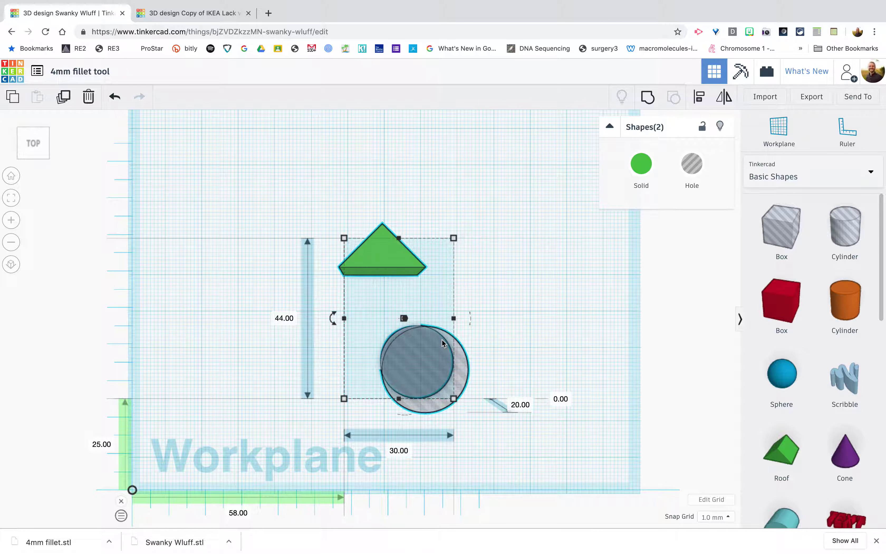
pyautogui.click(536, 319)
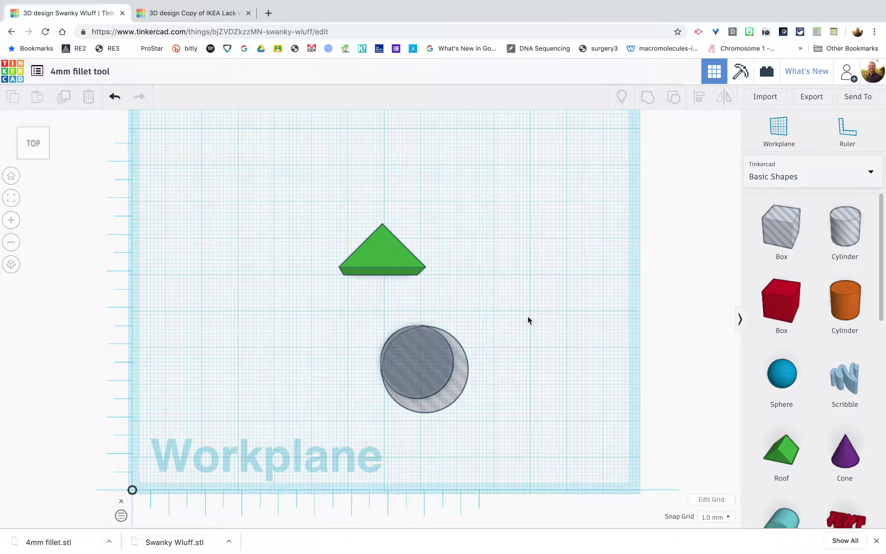
pyautogui.hotkey('ctrl', 'a')
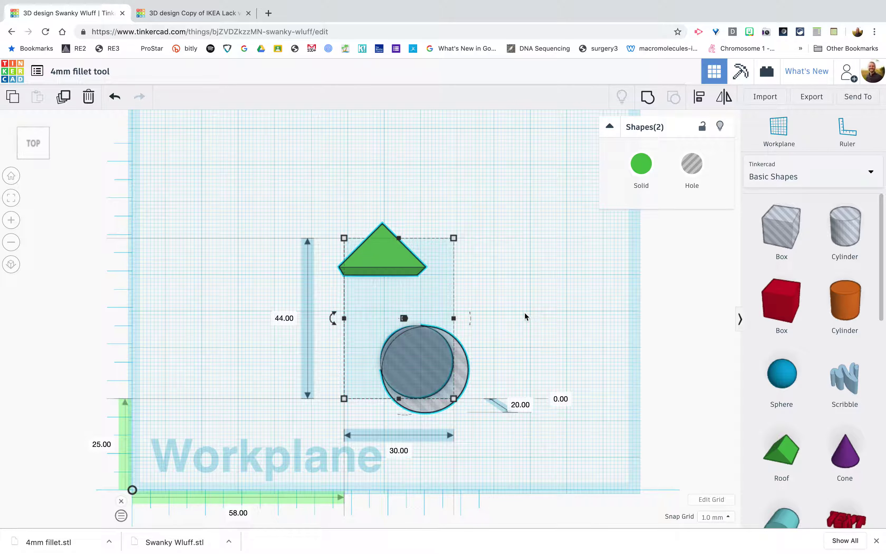
pyautogui.click(525, 317)
pyautogui.moveTo(305, 197); pyautogui.dragTo(487, 424)
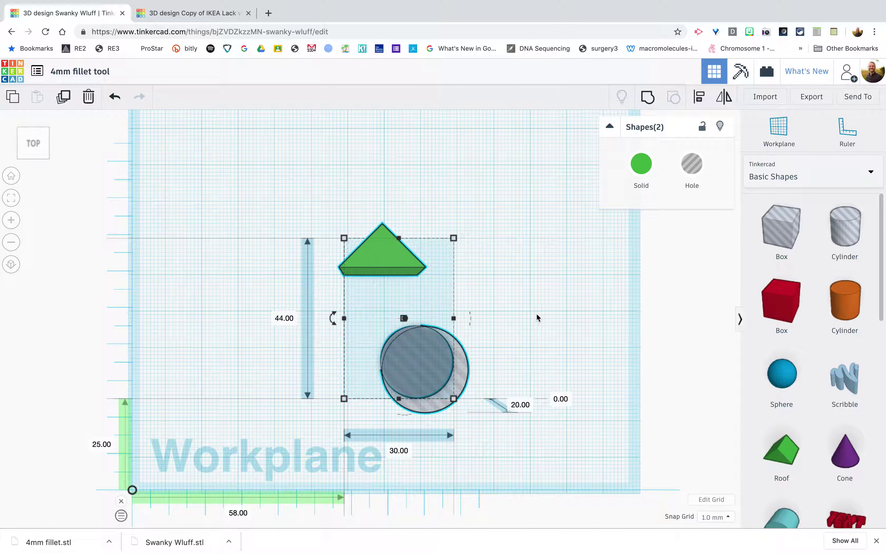
pyautogui.click(700, 98)
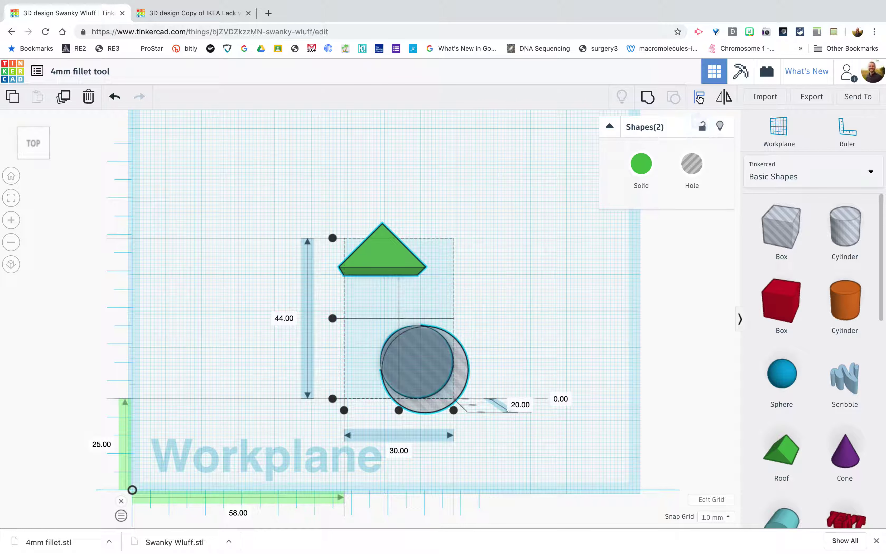
pyautogui.click(399, 410)
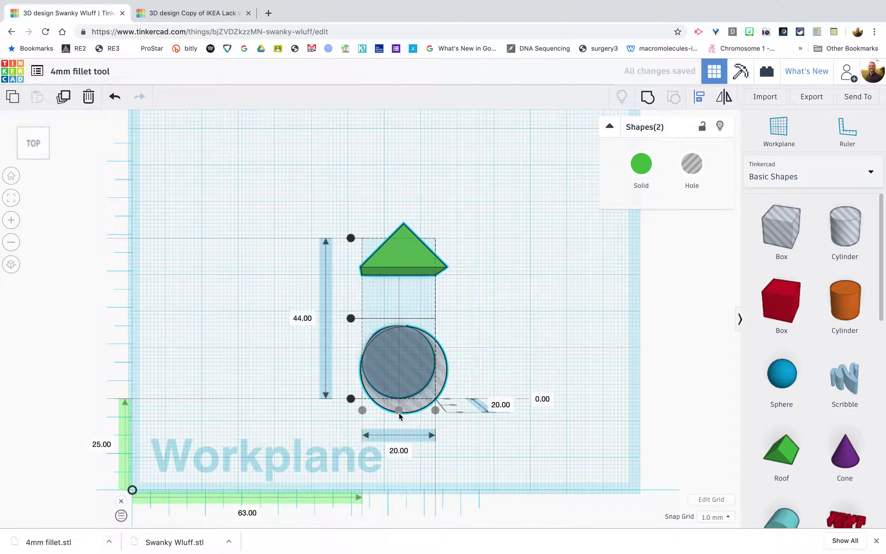
pyautogui.click(543, 337)
# Place a workplane on the large vertical front face of the green prism
pyautogui.moveTo(556, 368); pyautogui.dragTo(596, 363, button='right')
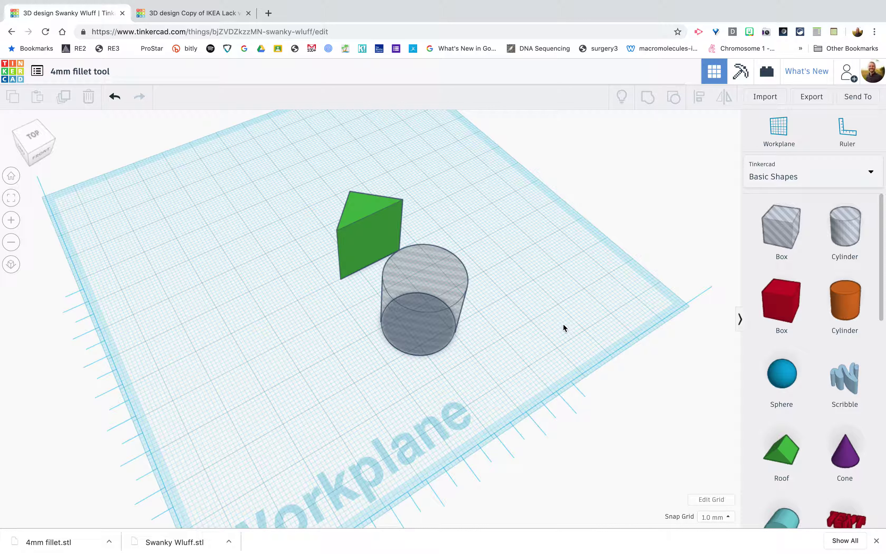
pyautogui.click(781, 132)
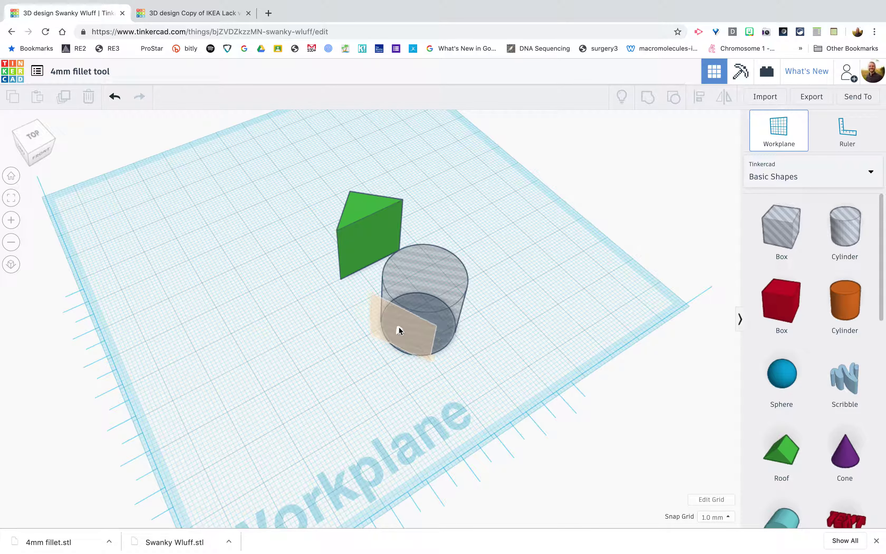
pyautogui.click(371, 243)
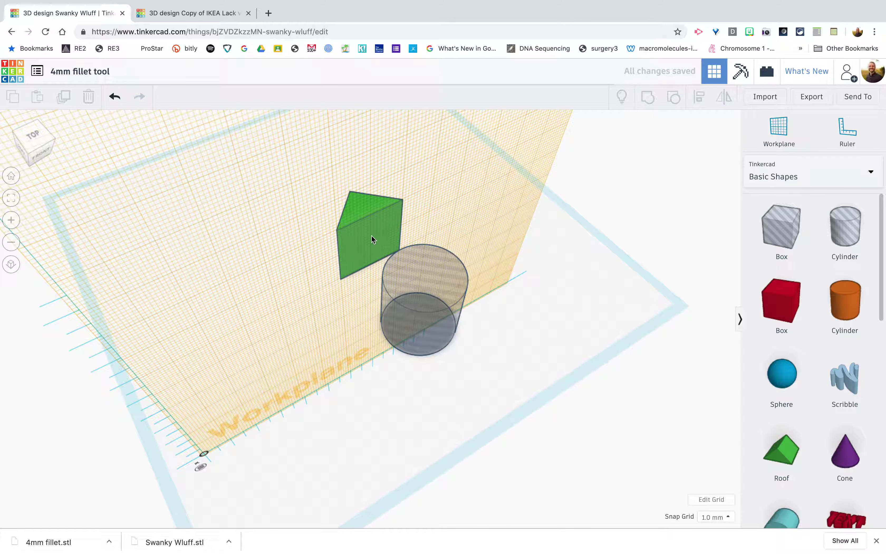
# Move the cylinder hole into the green prism to an offset of -6 mm from the face workplane
pyautogui.moveTo(494, 271); pyautogui.dragTo(458, 381, button='right')
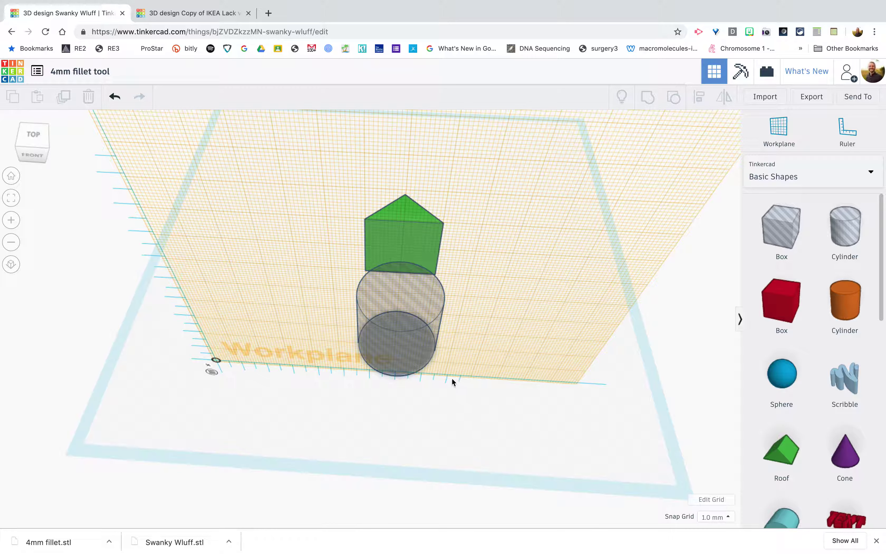
pyautogui.click(398, 311)
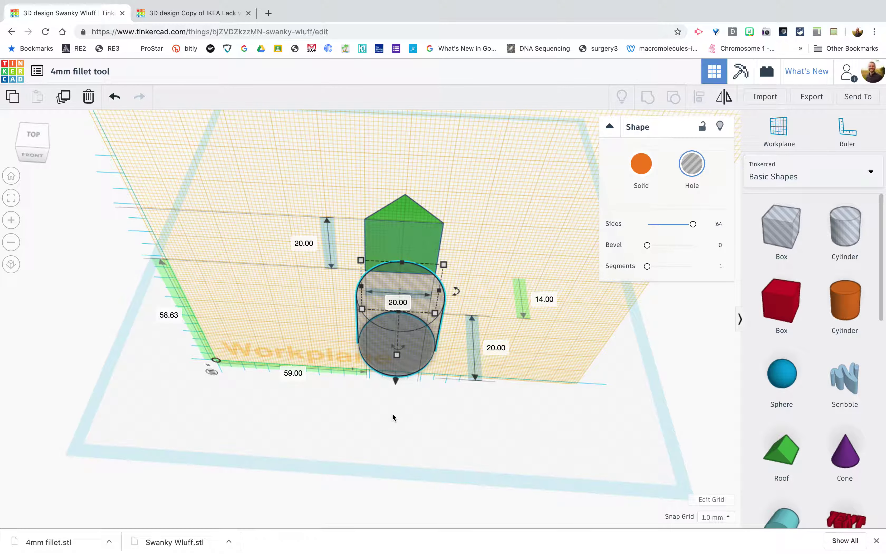
pyautogui.moveTo(396, 385); pyautogui.dragTo(396, 361)
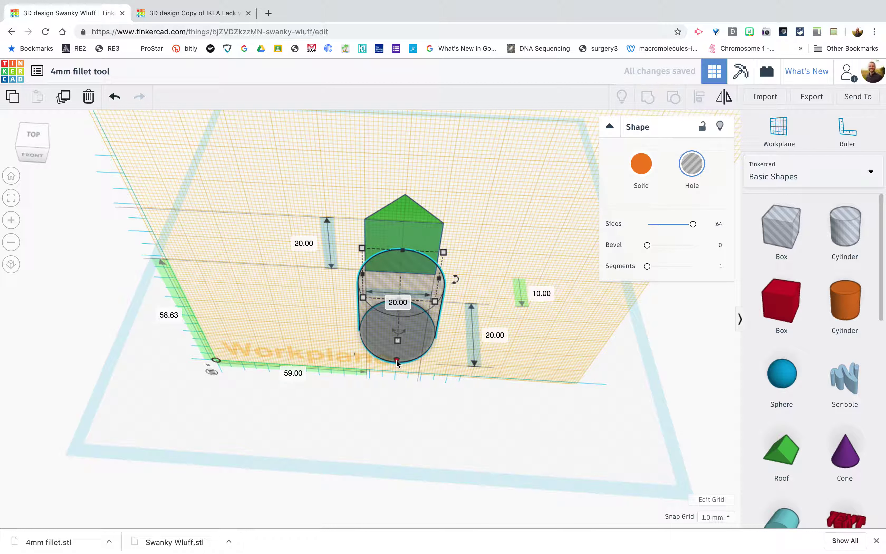
pyautogui.moveTo(397, 362); pyautogui.dragTo(396, 308)
pyautogui.moveTo(406, 374); pyautogui.dragTo(373, 432, button='right')
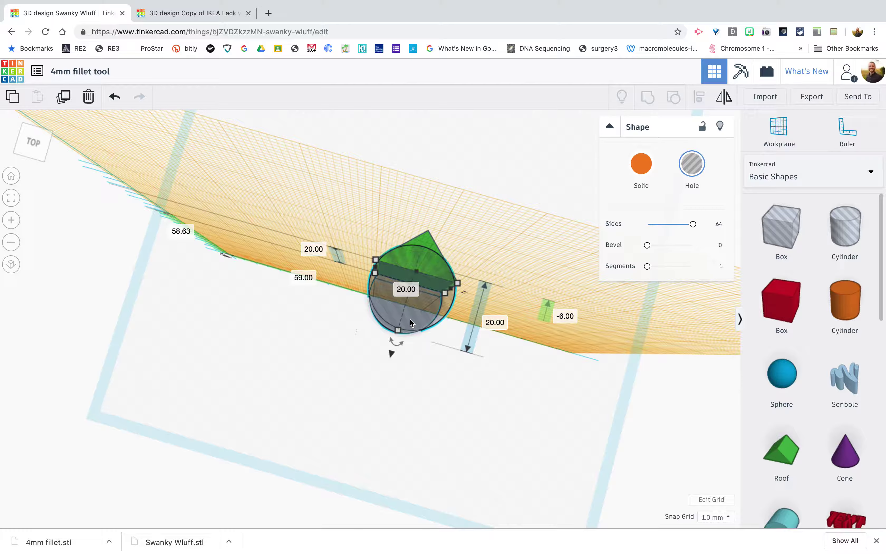
# Return the workplane to the base grid and group the green prism with the cylinder hole to cut it
pyautogui.click(779, 130)
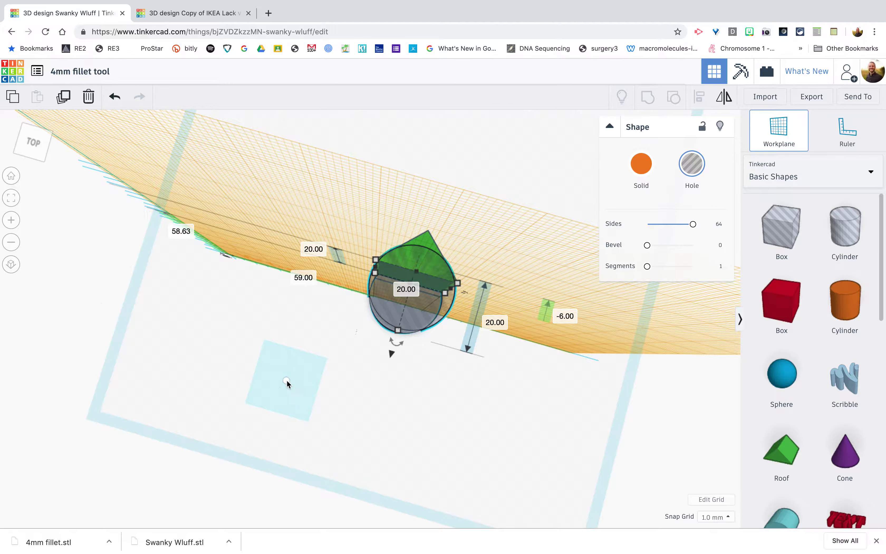
pyautogui.click(287, 380)
pyautogui.moveTo(381, 444); pyautogui.dragTo(448, 417, button='right')
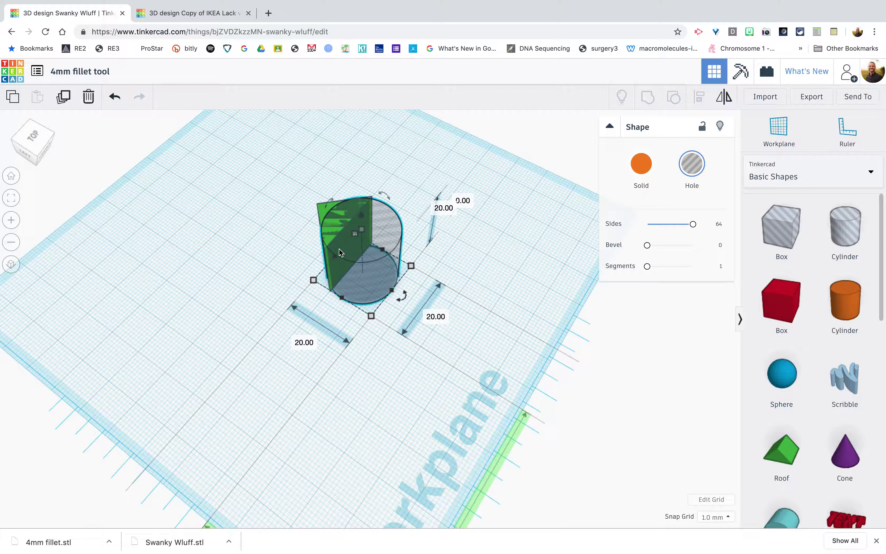
pyautogui.moveTo(277, 174); pyautogui.dragTo(433, 331)
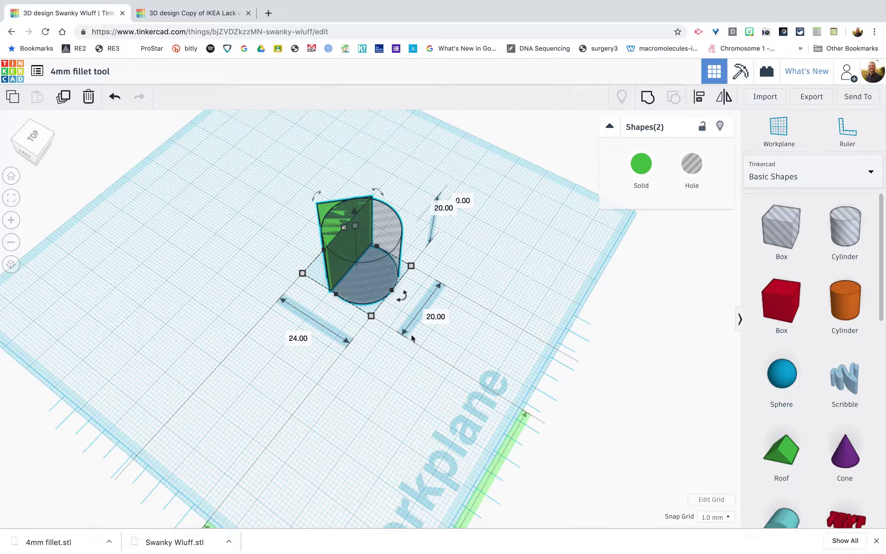
pyautogui.click(648, 96)
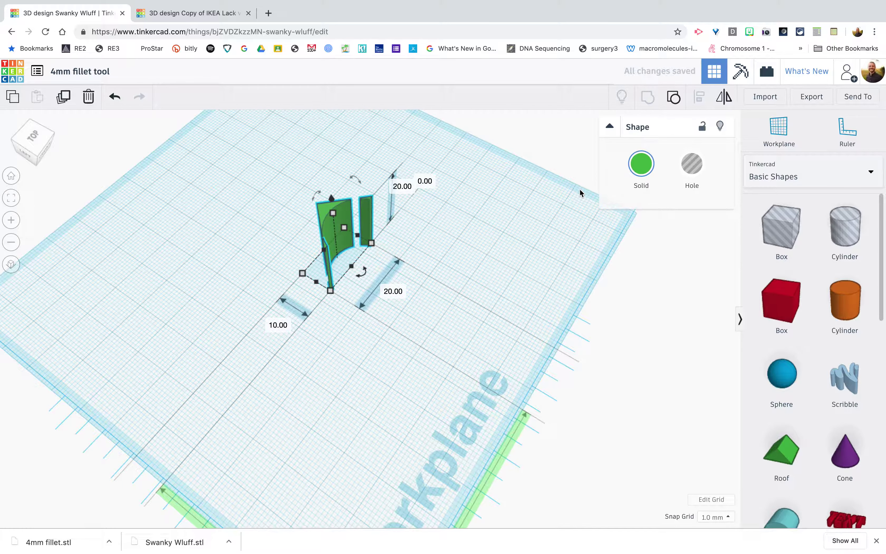
pyautogui.moveTo(552, 234); pyautogui.dragTo(461, 273, button='right')
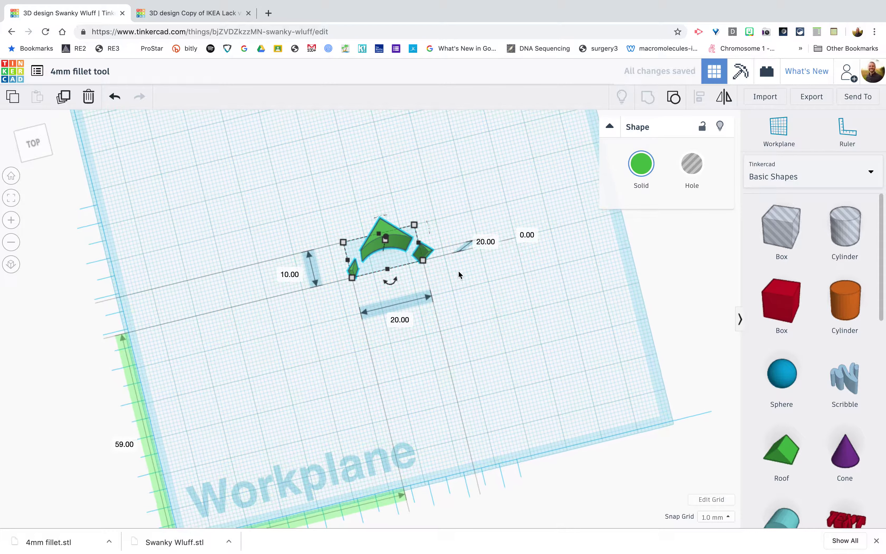
pyautogui.click(481, 366)
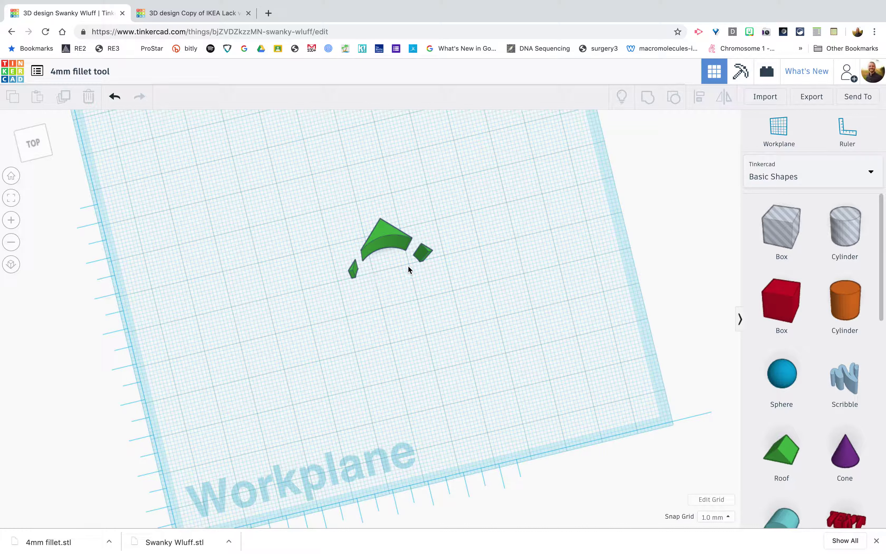
pyautogui.click(426, 254)
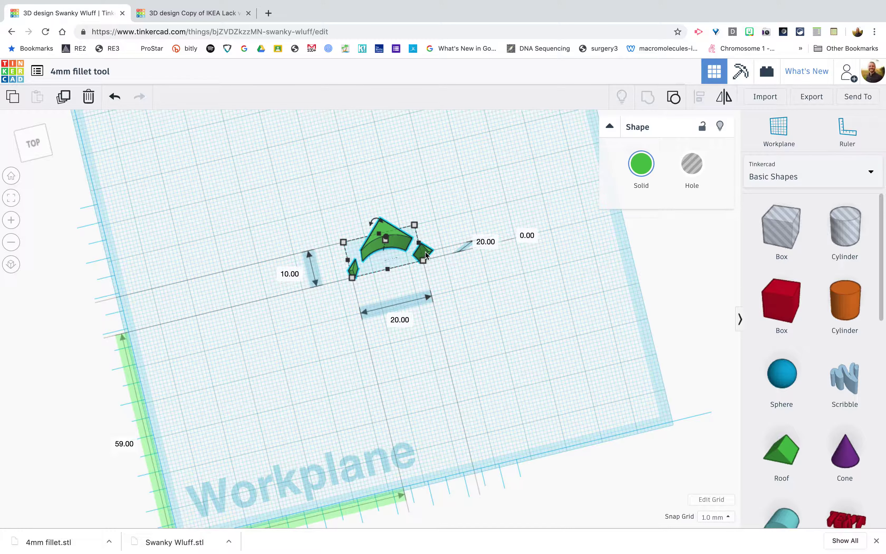
pyautogui.click(499, 304)
pyautogui.click(520, 313)
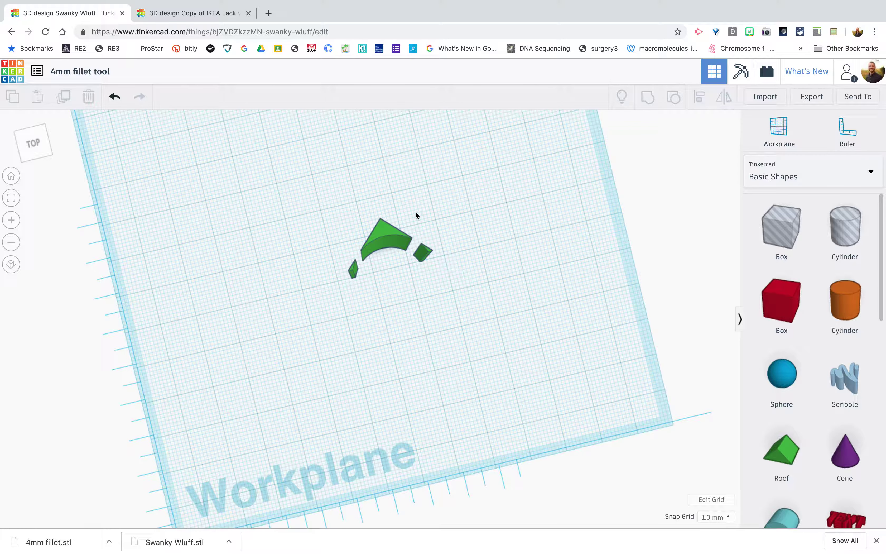
# Place a box hole in front of the cut prism and size it about 39 mm by 19 mm, with a height of 27 mm
pyautogui.moveTo(479, 330)
pyautogui.mouseDown(button='right')
pyautogui.moveTo(452, 346)
pyautogui.moveTo(435, 330)
pyautogui.moveTo(457, 316)
pyautogui.moveTo(493, 322)
pyautogui.mouseUp(button='right')
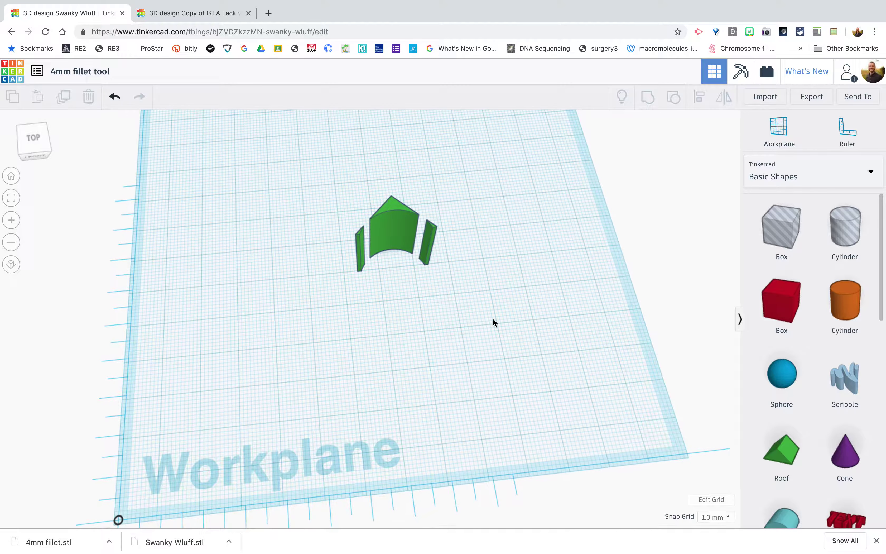
pyautogui.moveTo(779, 252); pyautogui.dragTo(361, 328)
pyautogui.moveTo(481, 398); pyautogui.dragTo(398, 353, button='right')
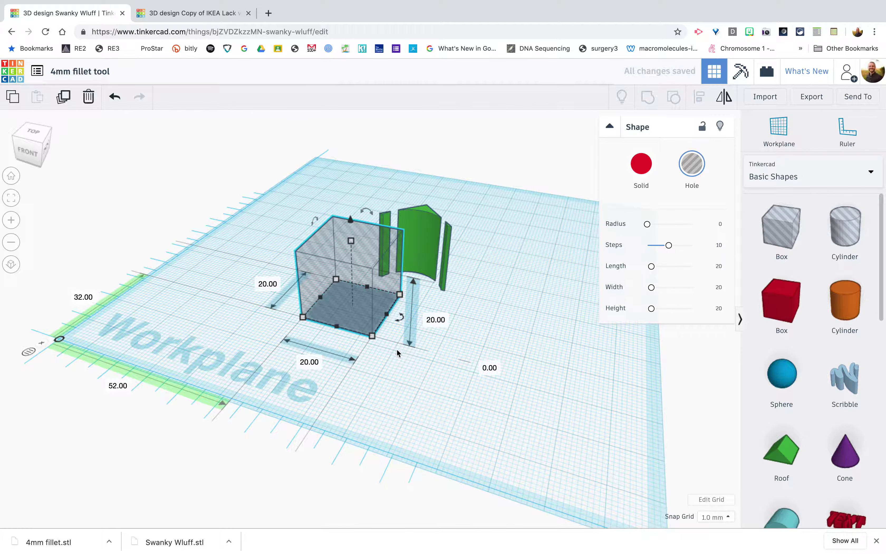
pyautogui.moveTo(372, 335); pyautogui.dragTo(444, 354)
pyautogui.moveTo(388, 248); pyautogui.dragTo(393, 227)
# Select the box hole and the cut green prism, and align their centres along the box's 39 mm side
pyautogui.moveTo(531, 385); pyautogui.dragTo(427, 421, button='right')
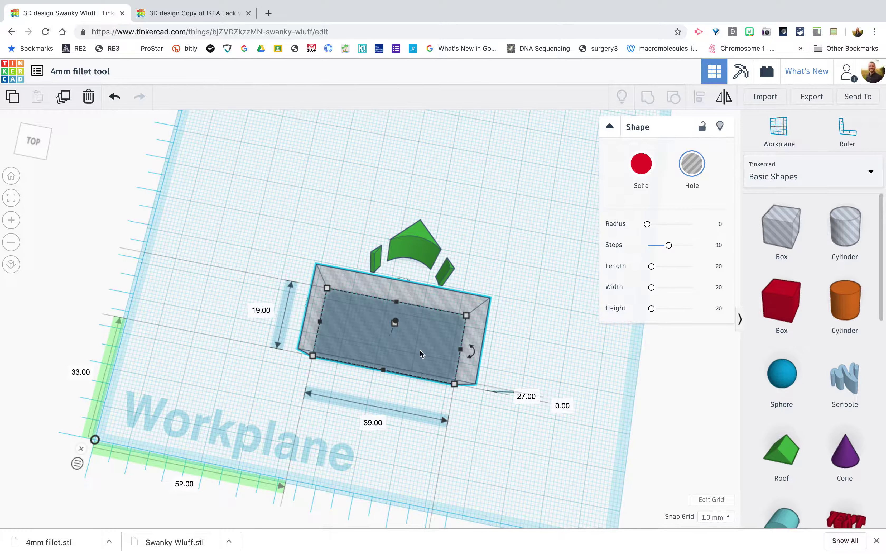
pyautogui.keyDown('shift'); pyautogui.click(413, 238); pyautogui.keyUp('shift')
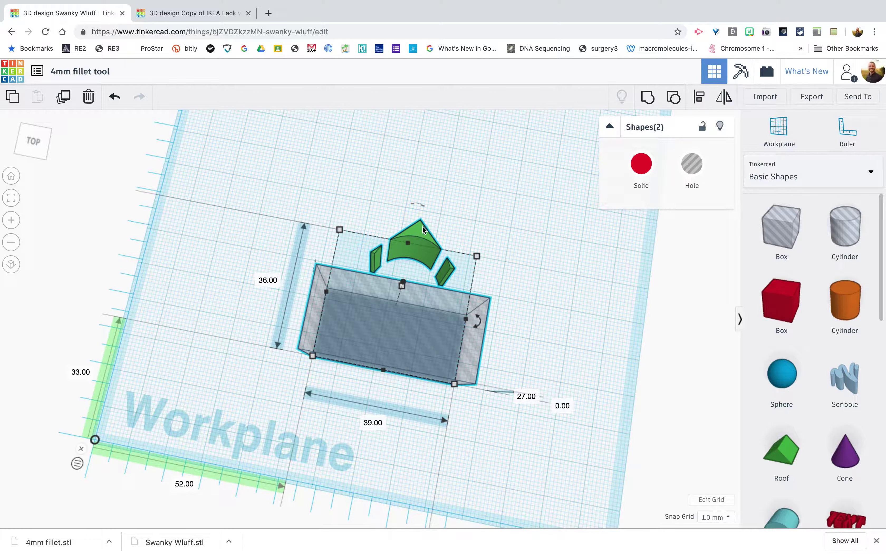
pyautogui.click(455, 194)
pyautogui.click(365, 308)
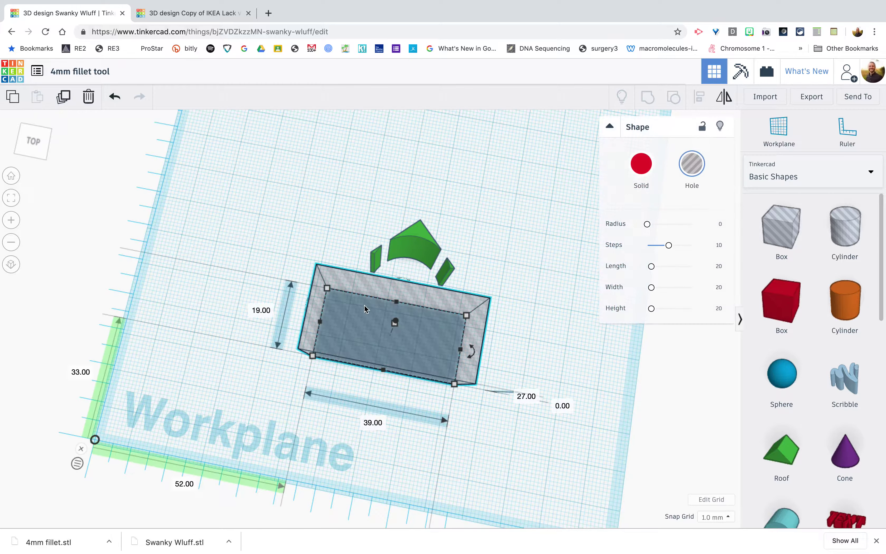
pyautogui.keyDown('shift'); pyautogui.click(419, 242); pyautogui.keyUp('shift')
pyautogui.click(697, 96)
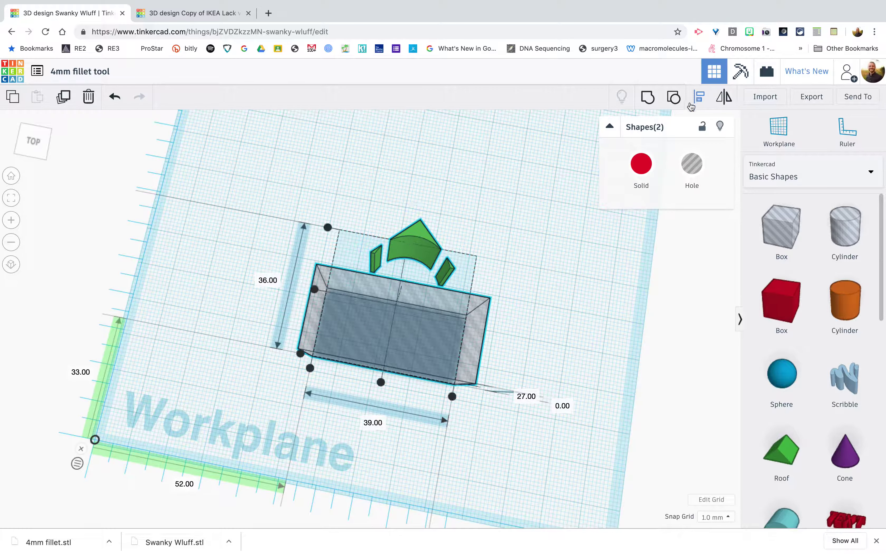
pyautogui.click(381, 382)
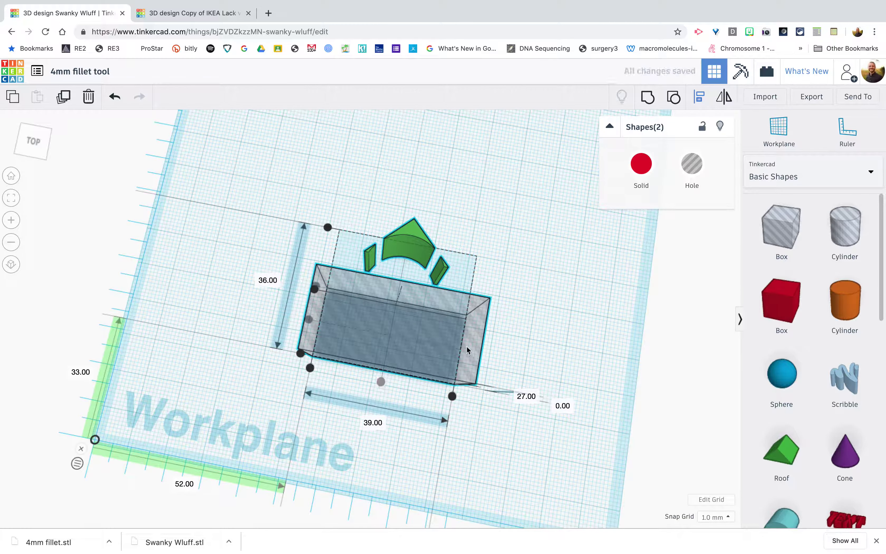
pyautogui.click(506, 225)
# Place a workplane on the vertical front face of one of the leftover green side pieces
pyautogui.moveTo(414, 422); pyautogui.dragTo(468, 434, button='right')
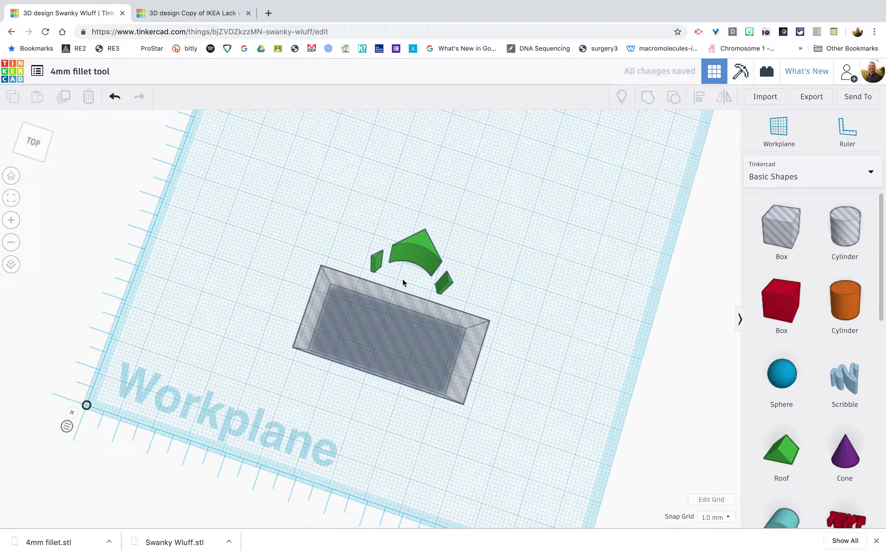
pyautogui.scroll(5, 376, 274)
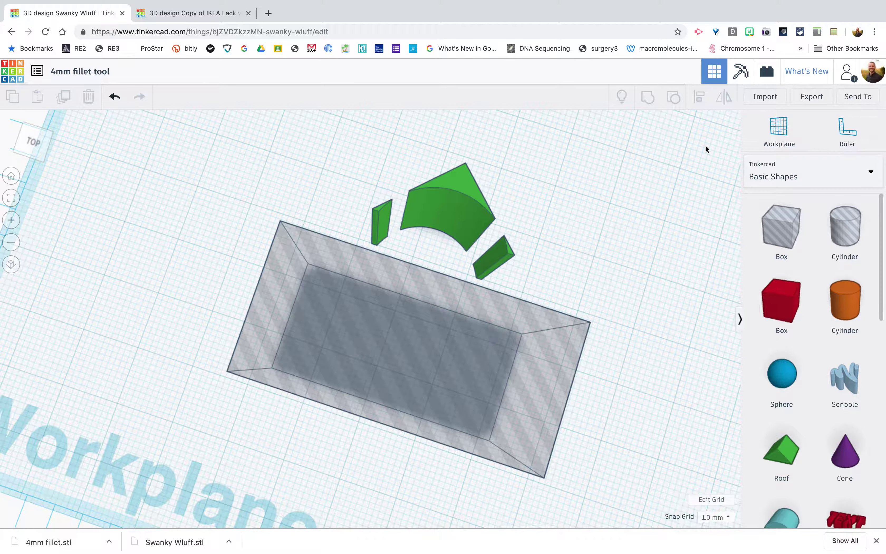
pyautogui.click(772, 130)
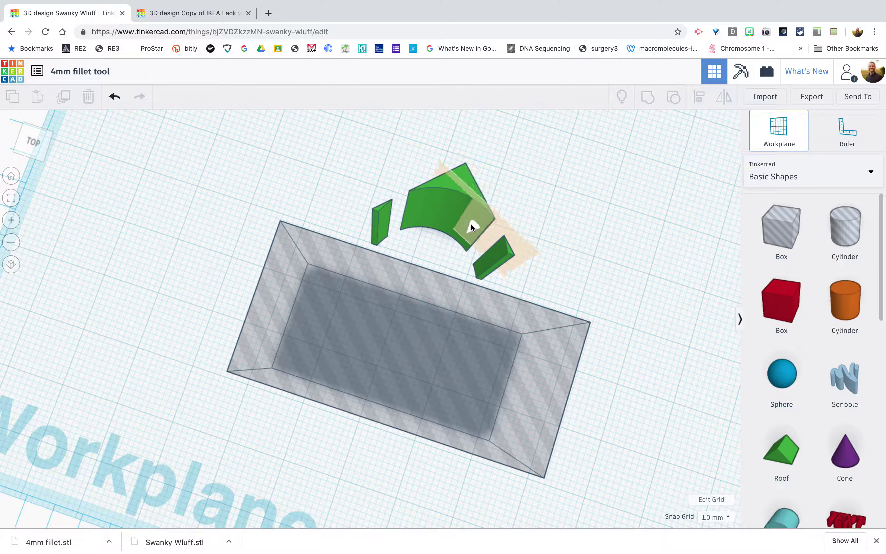
pyautogui.click(376, 224)
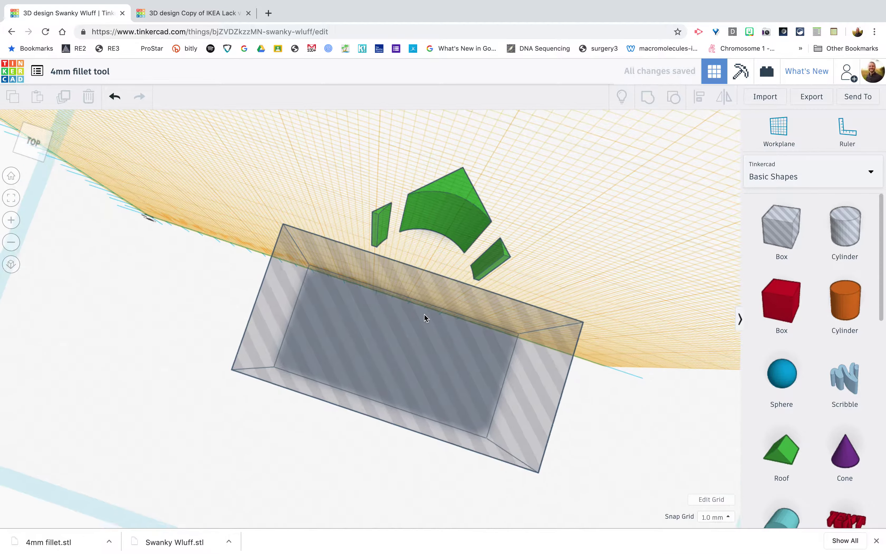
# Move the box hole over both leftover side pieces, to an offset of -3 mm from the face workplane
pyautogui.click(424, 332)
pyautogui.moveTo(369, 421); pyautogui.dragTo(382, 383)
pyautogui.moveTo(382, 384); pyautogui.dragTo(409, 432, button='right')
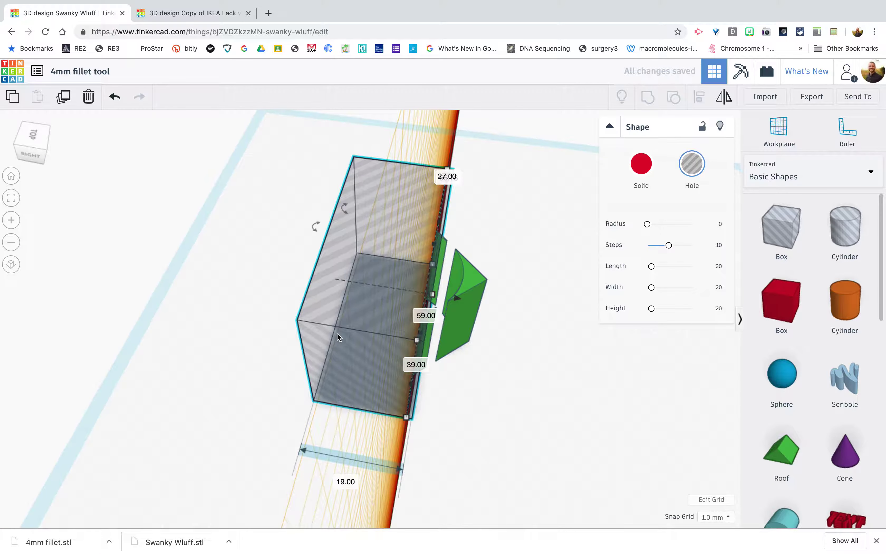
pyautogui.press('Right')
pyautogui.click(460, 300)
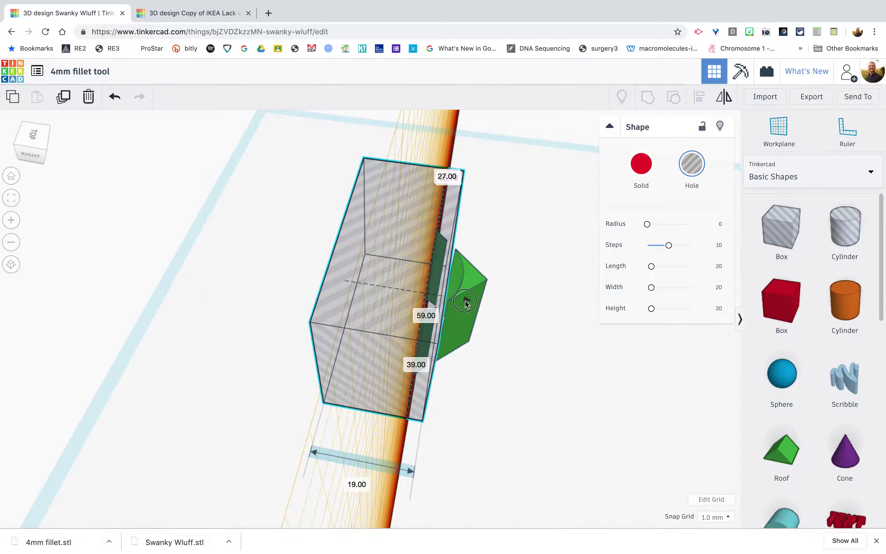
pyautogui.moveTo(498, 352); pyautogui.dragTo(386, 402, button='right')
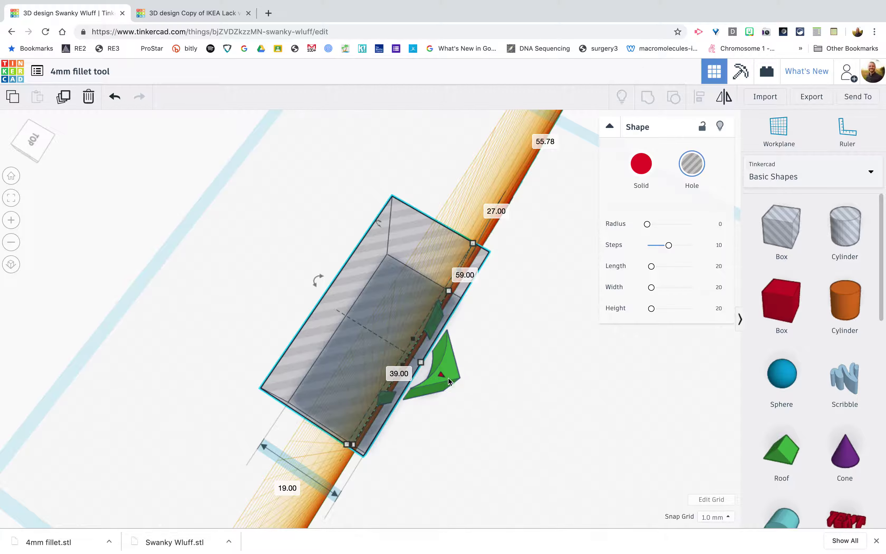
pyautogui.moveTo(432, 453); pyautogui.dragTo(546, 401, button='right')
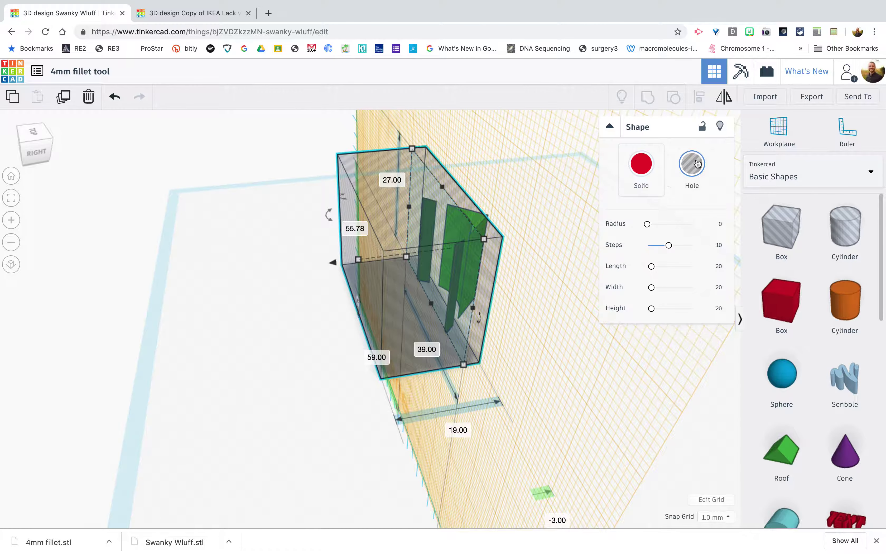
# Return the workplane to the base grid and group all shapes so the box hole removes the leftover side pieces
pyautogui.click(763, 137)
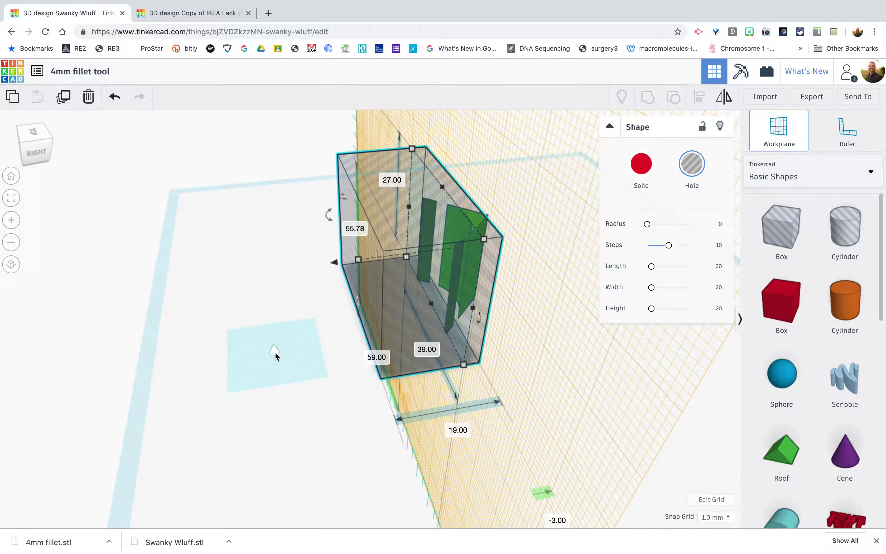
pyautogui.click(294, 348)
pyautogui.moveTo(294, 348)
pyautogui.mouseDown(button='right')
pyautogui.moveTo(287, 370)
pyautogui.moveTo(361, 340)
pyautogui.moveTo(364, 327)
pyautogui.moveTo(289, 355)
pyautogui.mouseUp(button='right')
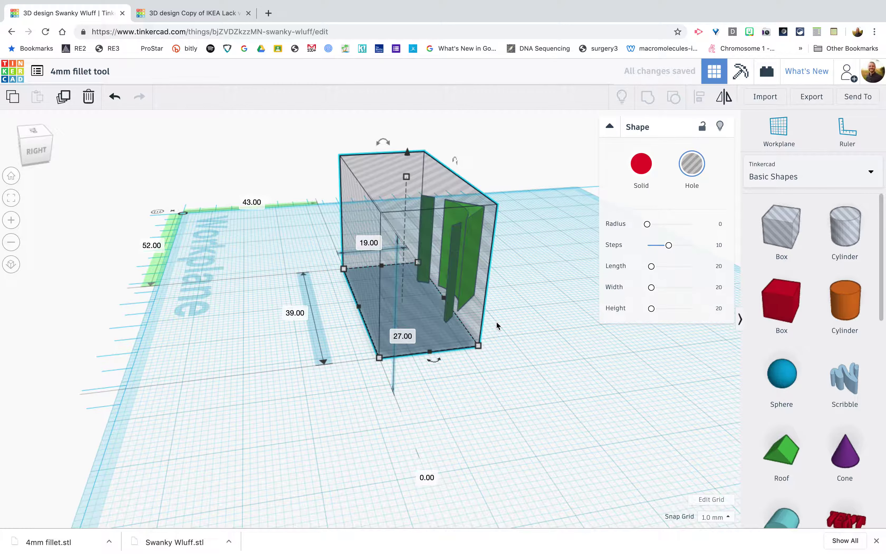
pyautogui.hotkey('ctrl', 'a')
pyautogui.click(650, 97)
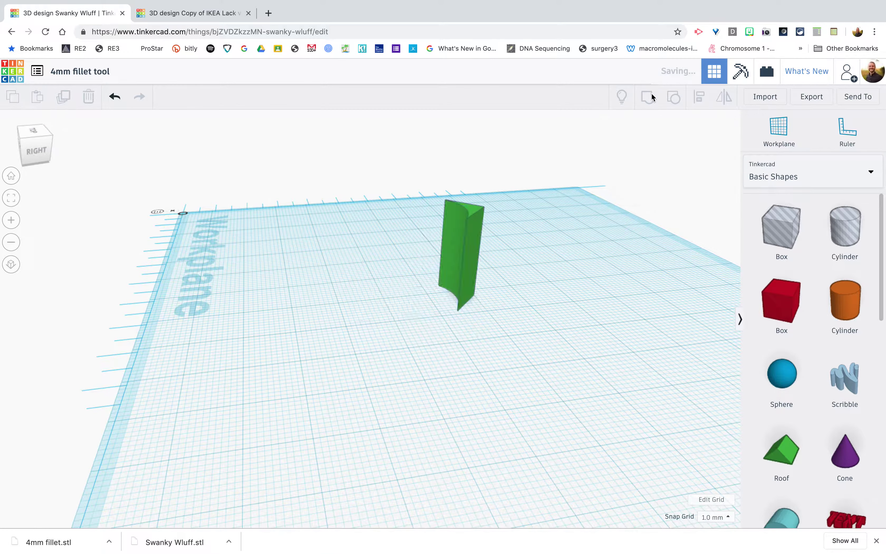
pyautogui.click(425, 370)
pyautogui.moveTo(386, 385); pyautogui.dragTo(453, 325, button='right')
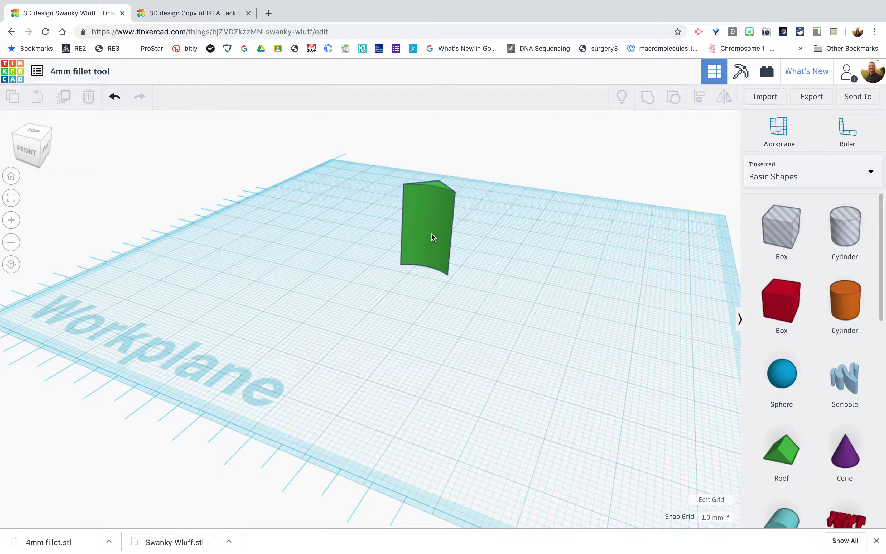
pyautogui.moveTo(482, 310); pyautogui.dragTo(471, 376, button='right')
pyautogui.click(439, 229)
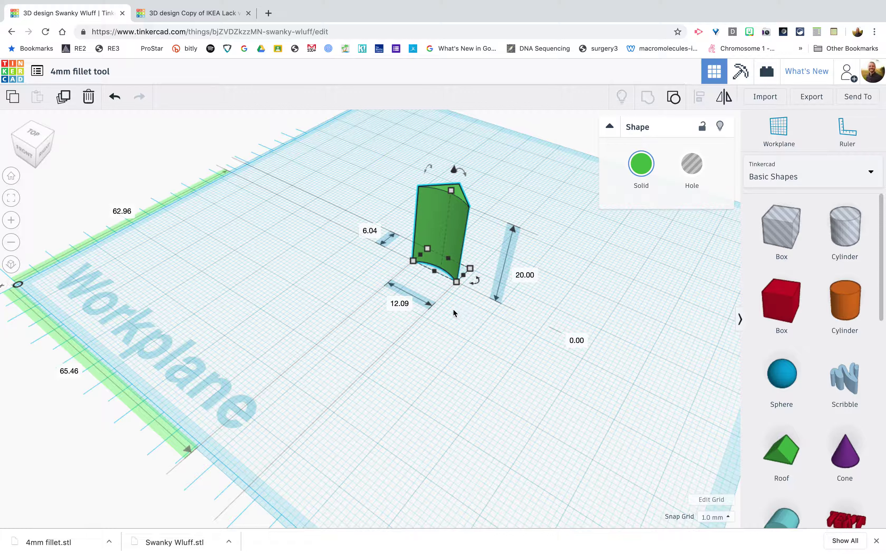
pyautogui.moveTo(457, 281)
pyautogui.keyDown('shift'); pyautogui.mouseDown()
pyautogui.moveTo(451, 273)
pyautogui.moveTo(479, 311)
pyautogui.moveTo(469, 273)
pyautogui.moveTo(498, 333)
pyautogui.moveTo(463, 263)
pyautogui.moveTo(463, 291)
pyautogui.moveTo(439, 259)
pyautogui.moveTo(450, 281)
pyautogui.mouseUp(); pyautogui.keyUp('shift')
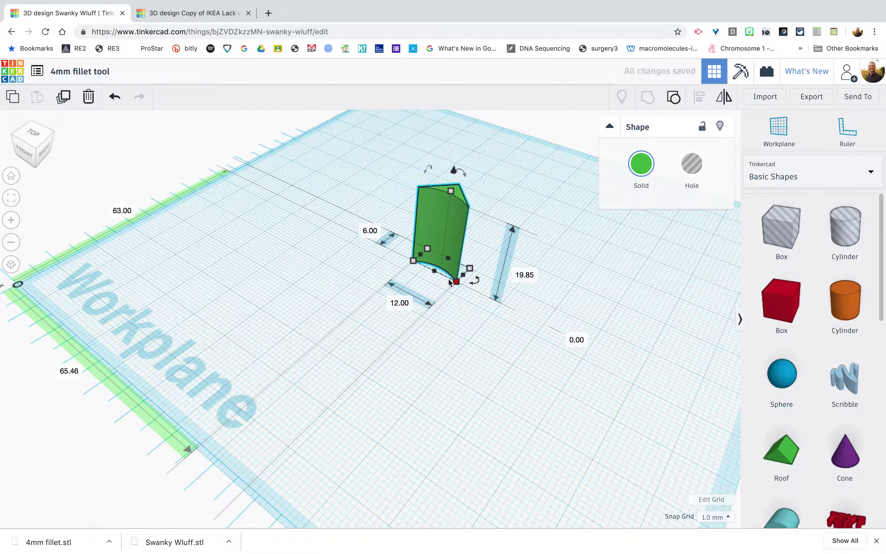
pyautogui.hotkey('ctrl', 'z')
pyautogui.hotkey('ctrl', 'z')
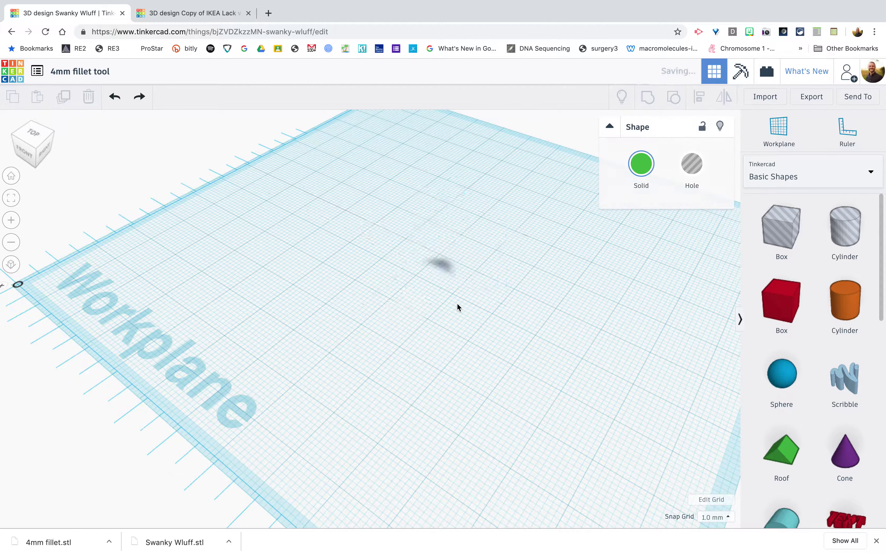
pyautogui.hotkey('ctrl', 'z')
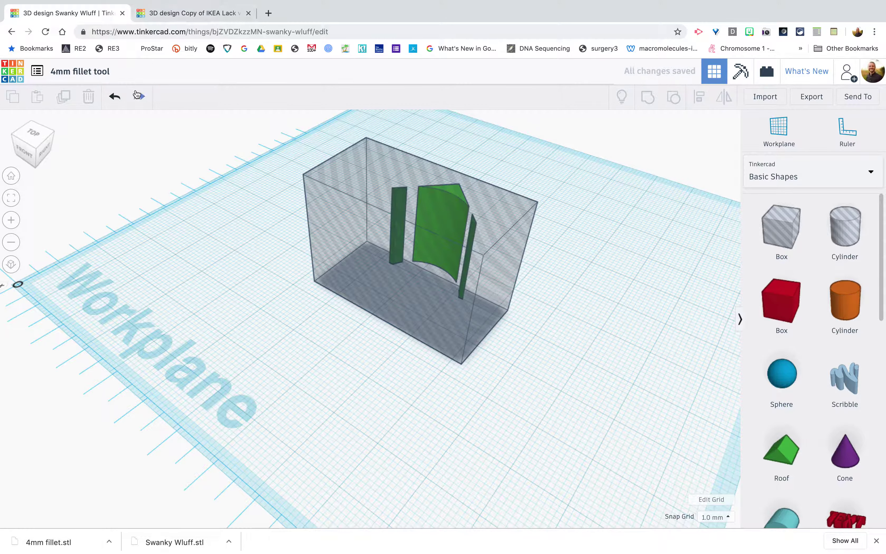
pyautogui.hotkey('ctrl', 'z')
# Scale the fillet piece down proportionally to a 4 mm by 2 mm base, and stretch its height to 28 mm
pyautogui.click(442, 249)
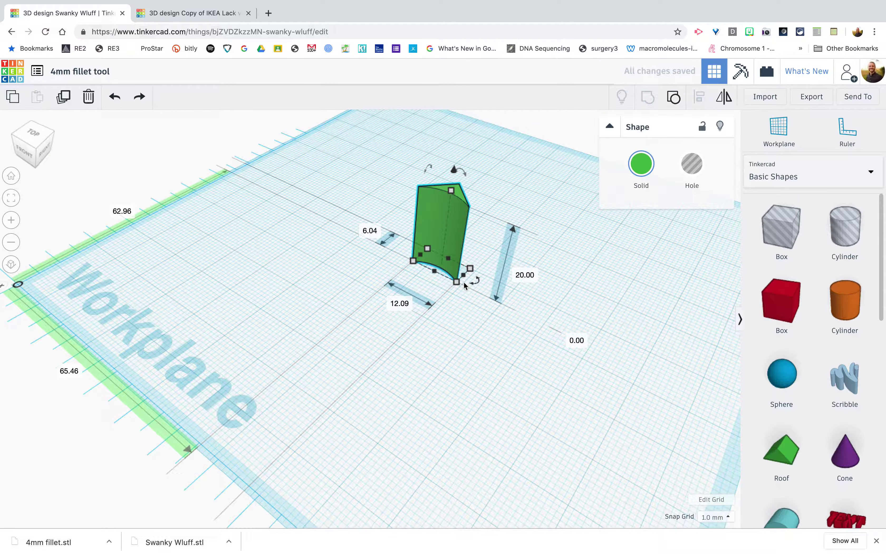
pyautogui.keyDown('shift'); pyautogui.moveTo(457, 285); pyautogui.dragTo(437, 260); pyautogui.keyUp('shift')
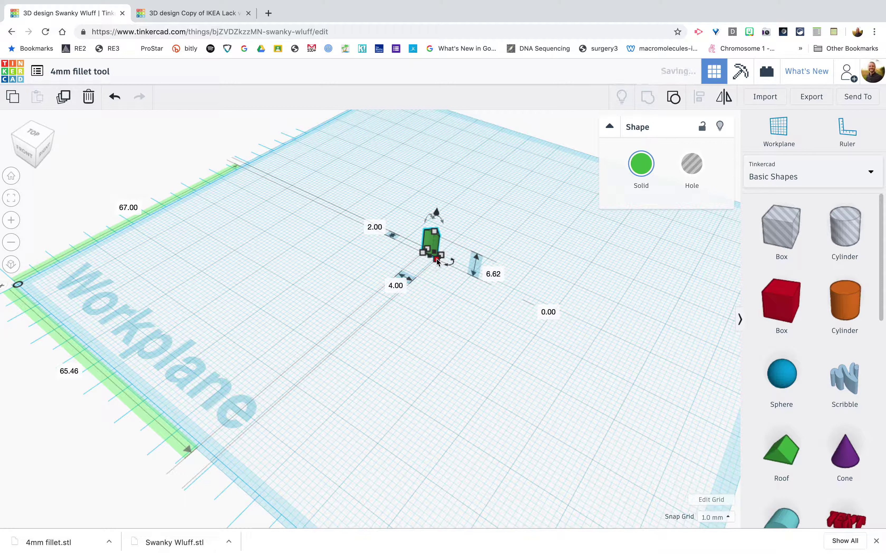
pyautogui.click(450, 301)
pyautogui.moveTo(421, 277); pyautogui.dragTo(399, 227, button='right')
pyautogui.click(399, 227)
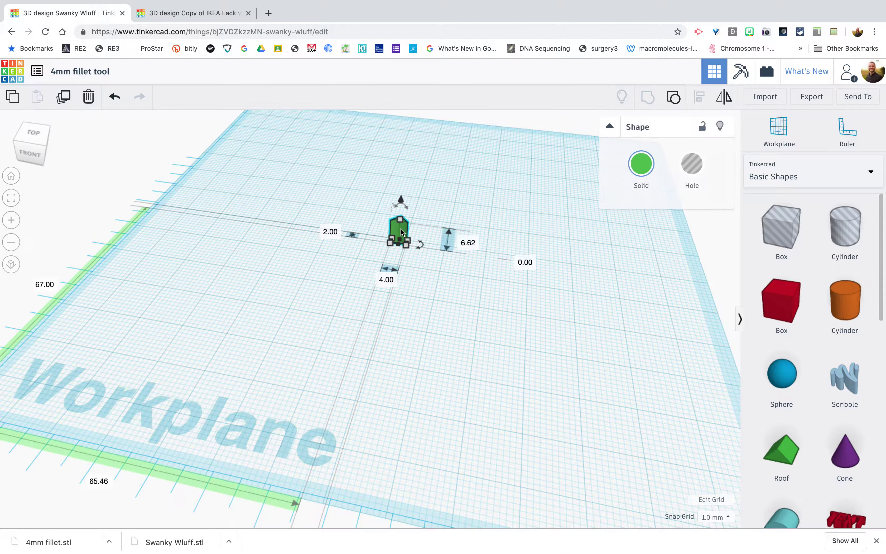
pyautogui.moveTo(402, 222); pyautogui.dragTo(410, 133)
pyautogui.moveTo(442, 331); pyautogui.dragTo(463, 314, button='right')
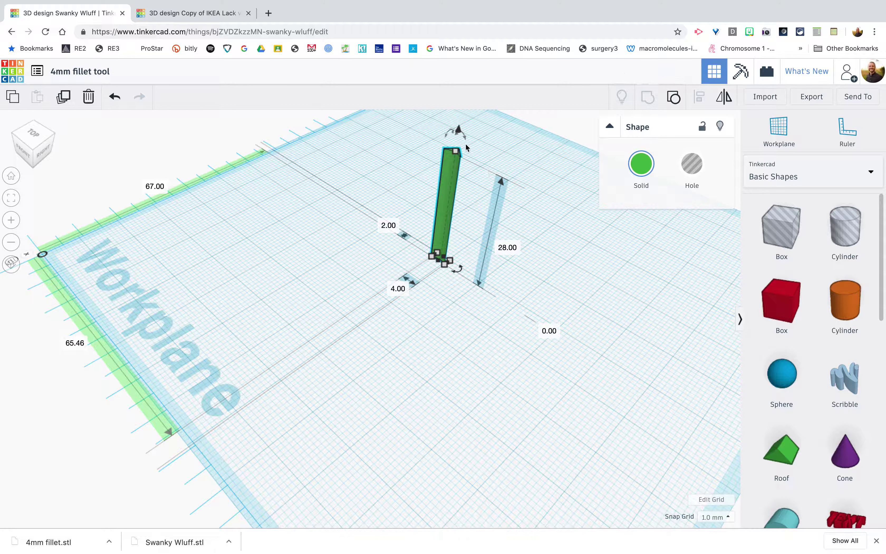
# Switch to the Copy of IKEA Lack v2 design and check the height of the red model
pyautogui.click(187, 14)
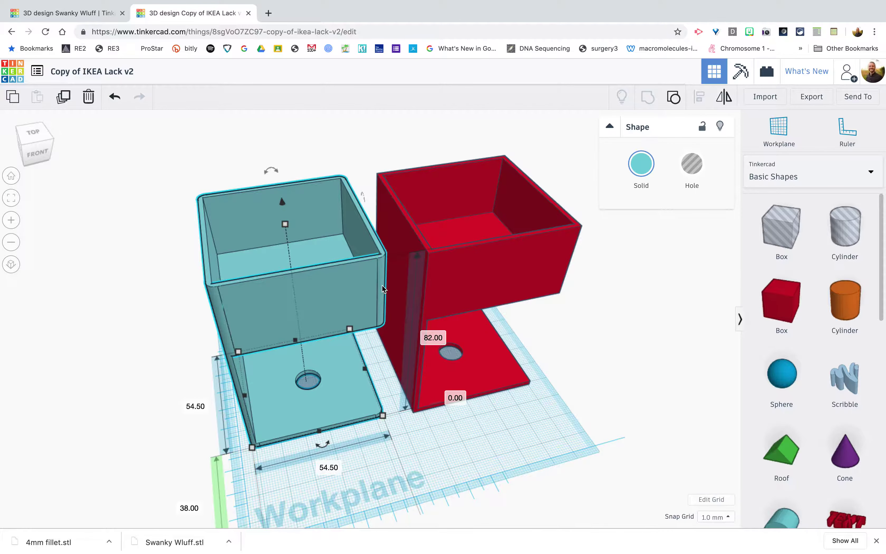
pyautogui.click(556, 301)
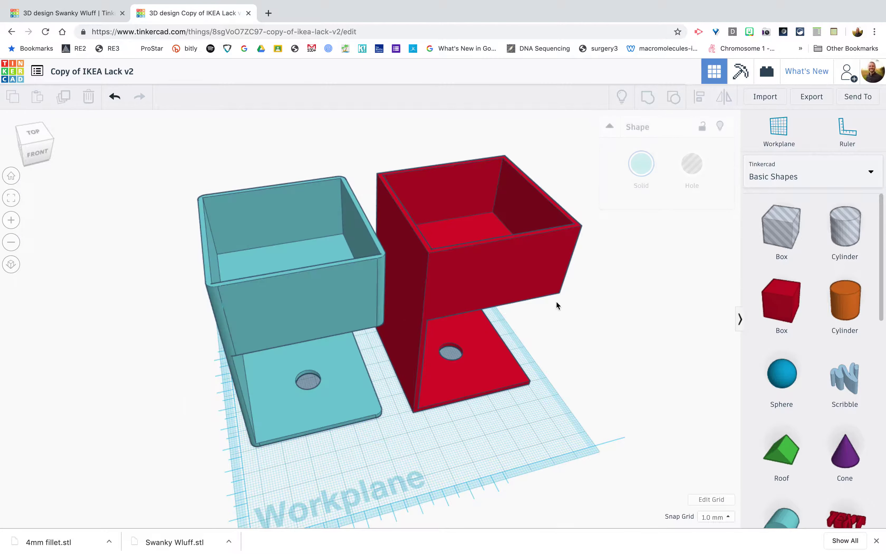
pyautogui.click(508, 278)
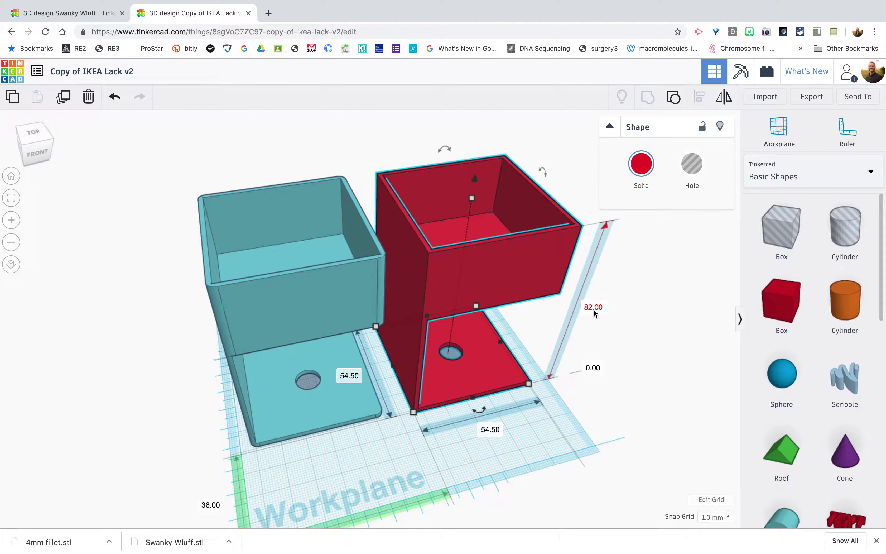
# Return to the 4mm fillet tool design and set the fillet piece's height to 84 mm
pyautogui.click(69, 13)
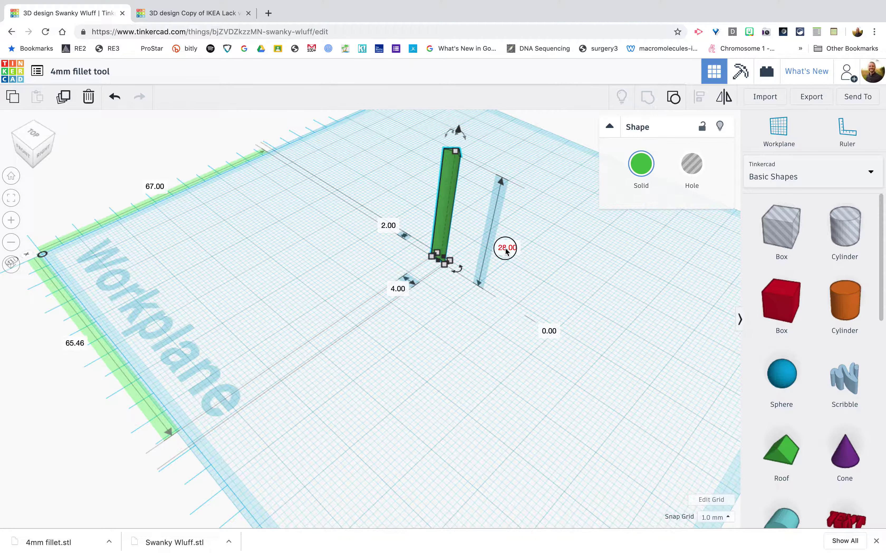
pyautogui.write('84')
pyautogui.press('Return')
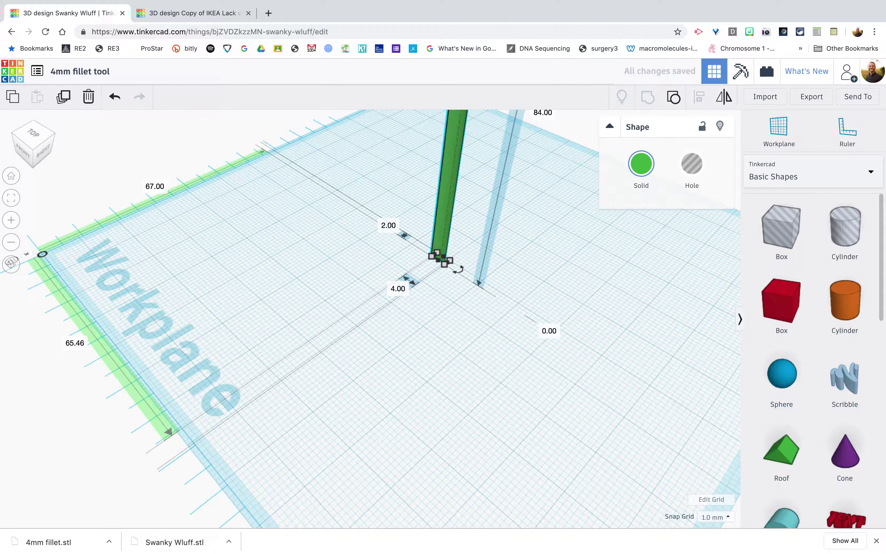
# Examine the full length of the tall fillet piece from the front and from above
pyautogui.click(547, 269)
pyautogui.moveTo(517, 264); pyautogui.dragTo(360, 291, button='right')
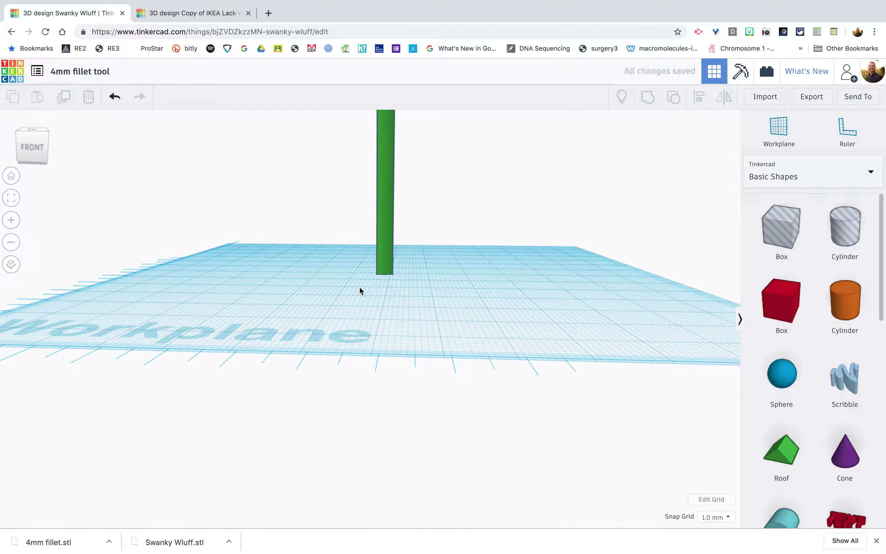
pyautogui.scroll(-8, 385, 293)
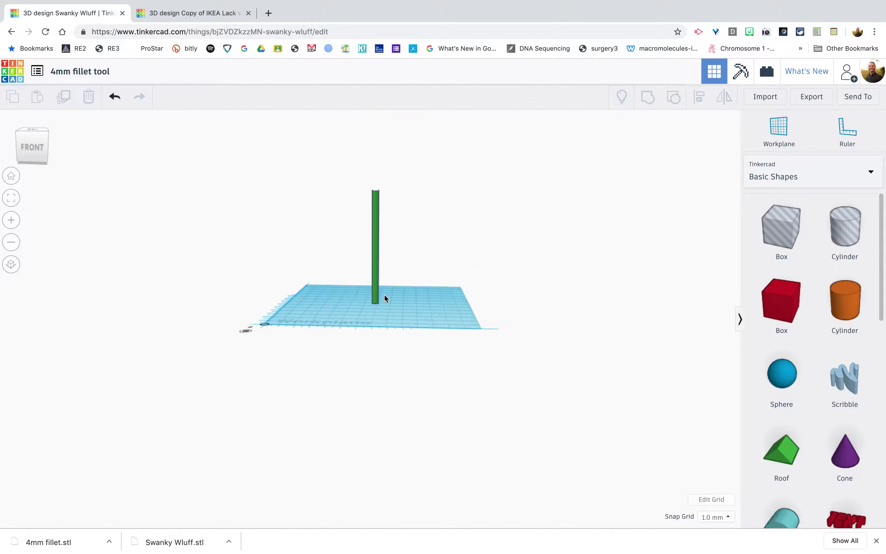
pyautogui.moveTo(383, 294); pyautogui.dragTo(379, 310, button='right')
pyautogui.scroll(3, 380, 310)
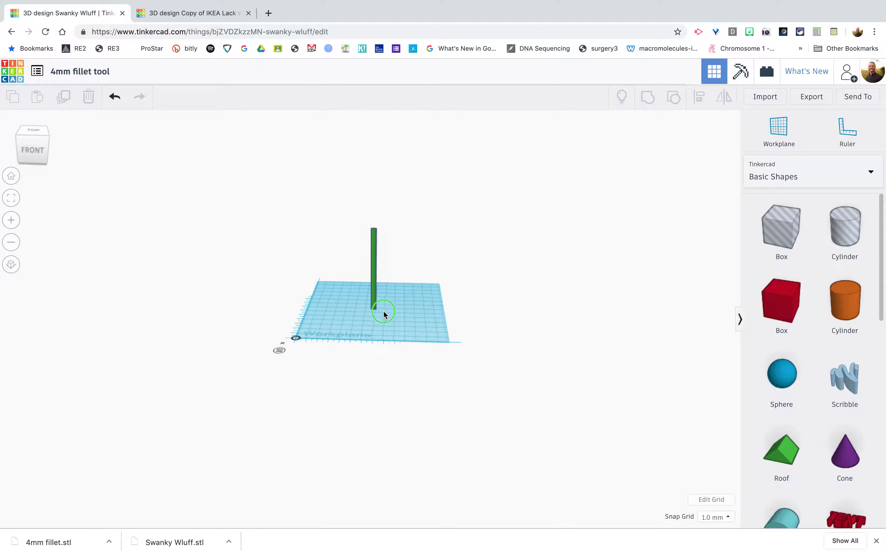
pyautogui.scroll(4, 374, 314)
pyautogui.scroll(-2, 372, 310)
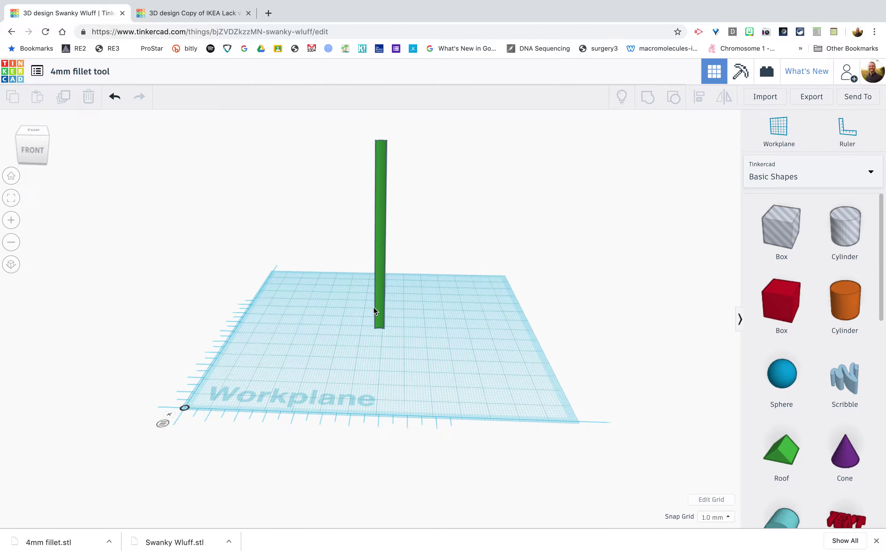
pyautogui.moveTo(376, 312); pyautogui.dragTo(368, 440, button='right')
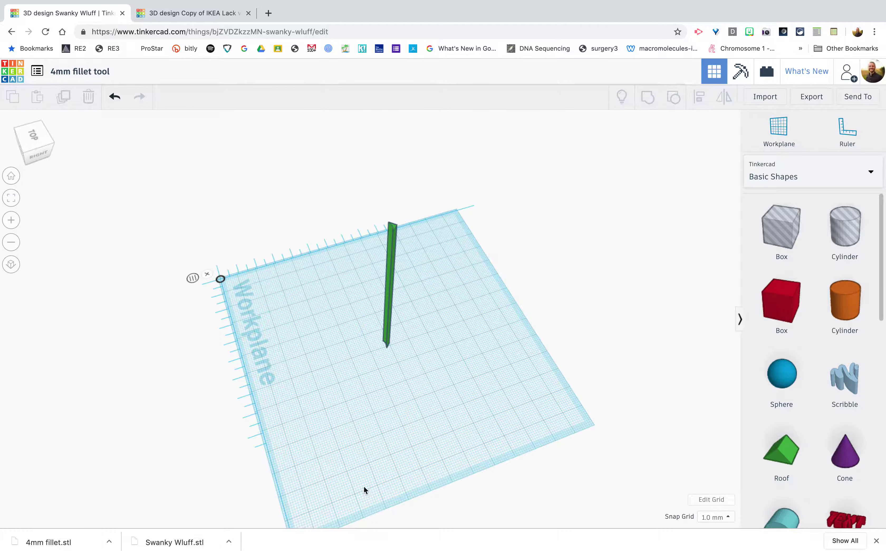
# Export the whole 4mm fillet tool design as an STL file
pyautogui.moveTo(367, 439); pyautogui.dragTo(451, 362, button='right')
pyautogui.click(812, 97)
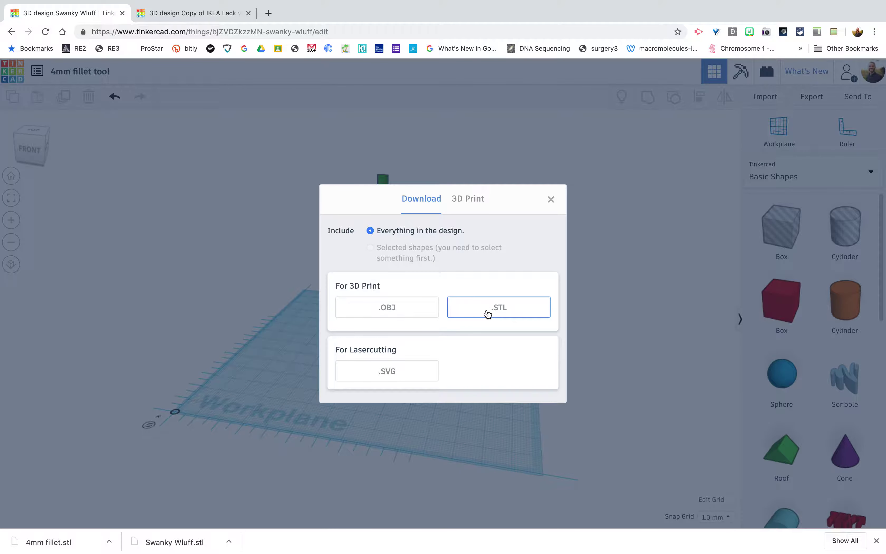
pyautogui.click(497, 311)
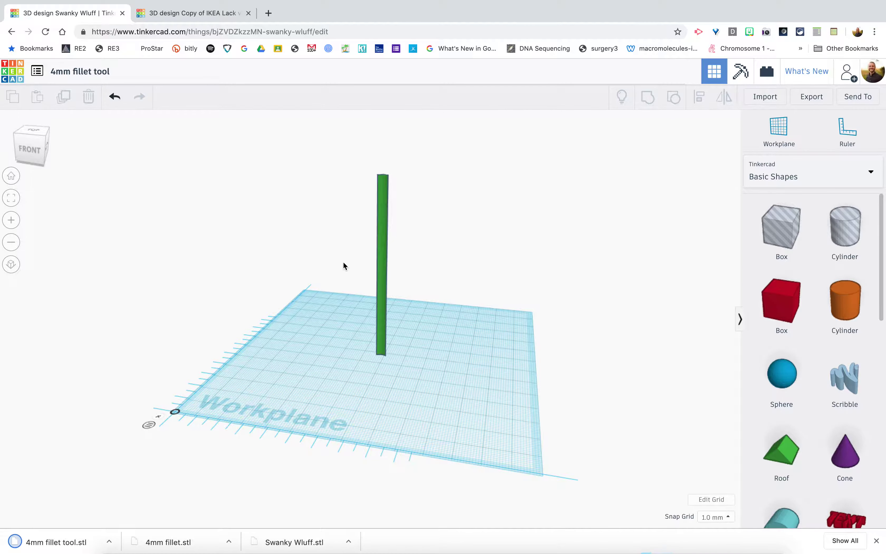
# Switch to the Copy of IKEA Lack v2 design and delete the teal rounded model
pyautogui.click(191, 16)
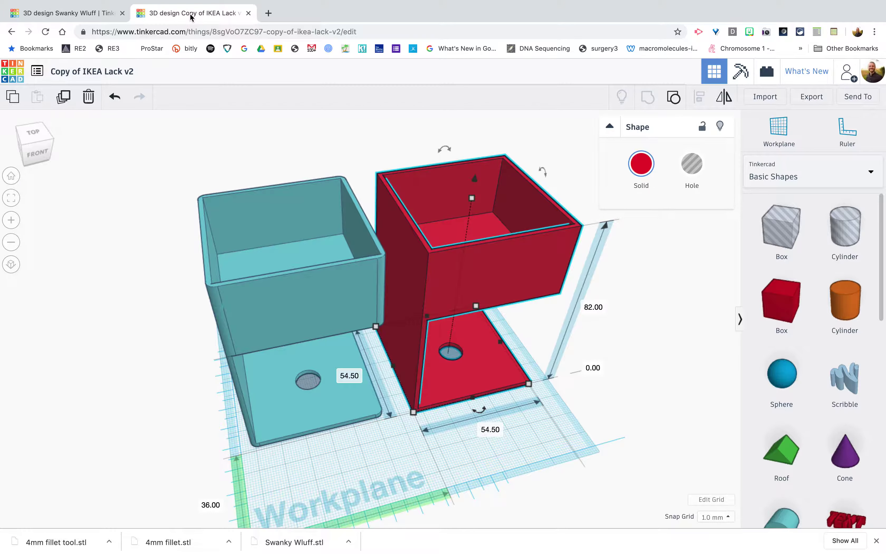
pyautogui.moveTo(444, 490); pyautogui.dragTo(380, 483, button='right')
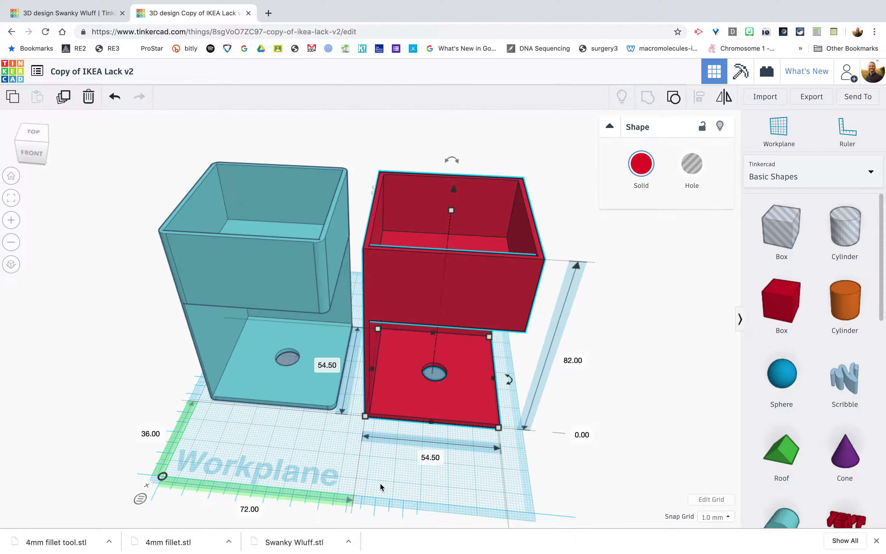
pyautogui.click(238, 273)
pyautogui.press('Delete')
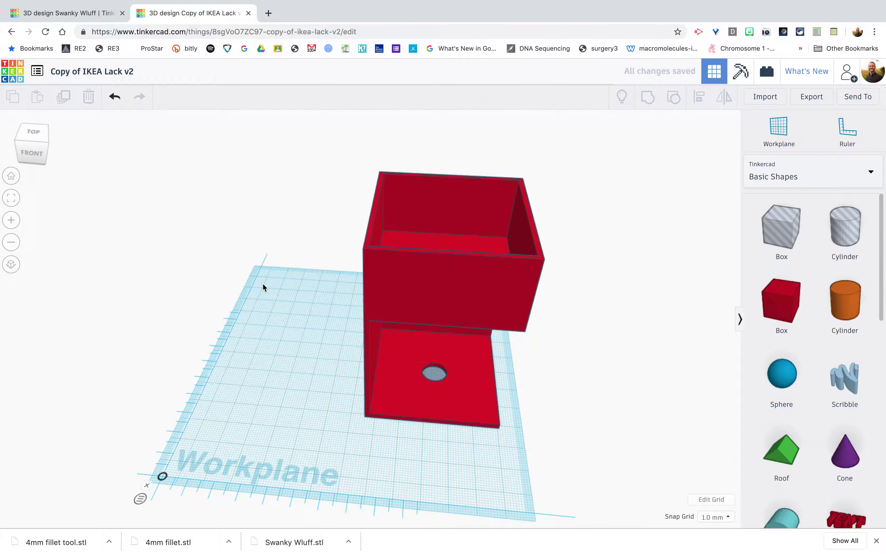
# Move the red box into the teal model's former place and rotate it so a closed side faces the front
pyautogui.moveTo(457, 291); pyautogui.dragTo(299, 281)
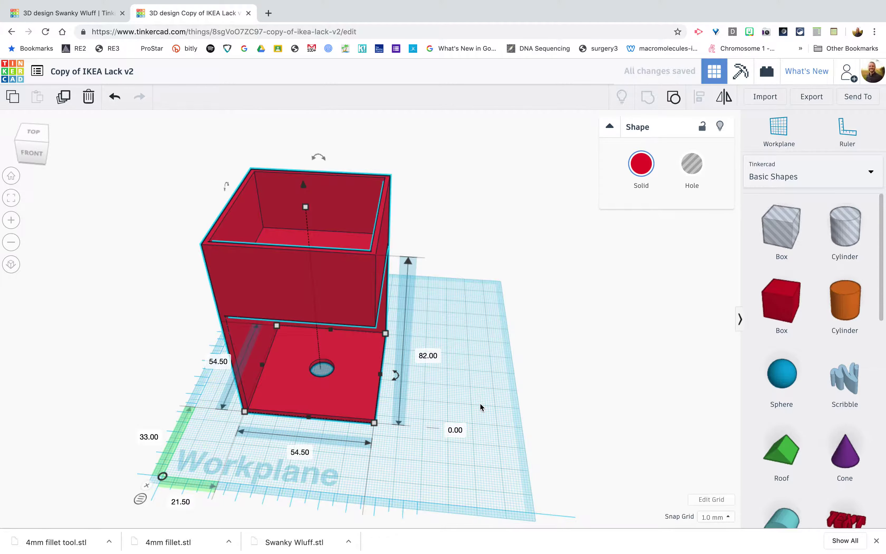
pyautogui.click(289, 291)
pyautogui.moveTo(396, 377); pyautogui.dragTo(311, 371)
pyautogui.moveTo(325, 387); pyautogui.dragTo(367, 228, button='right')
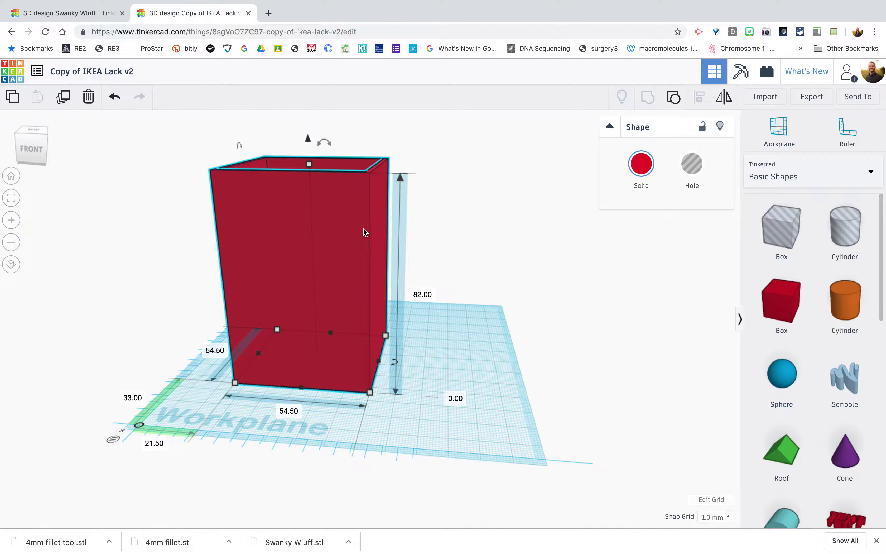
pyautogui.moveTo(398, 440)
pyautogui.mouseDown(button='right')
pyautogui.moveTo(419, 451)
pyautogui.moveTo(412, 444)
pyautogui.mouseUp(button='right')
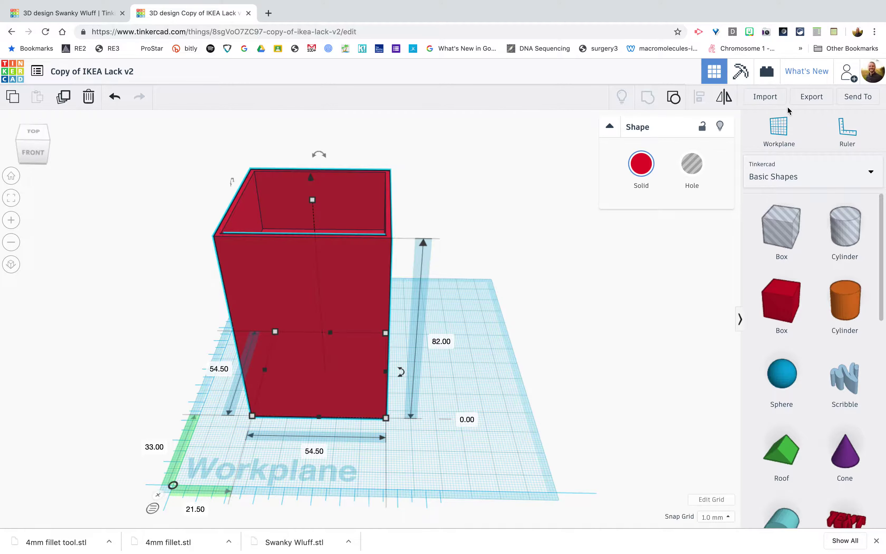
# Import 4mm fillet tool.stl into the design at a scale of 100
pyautogui.click(765, 96)
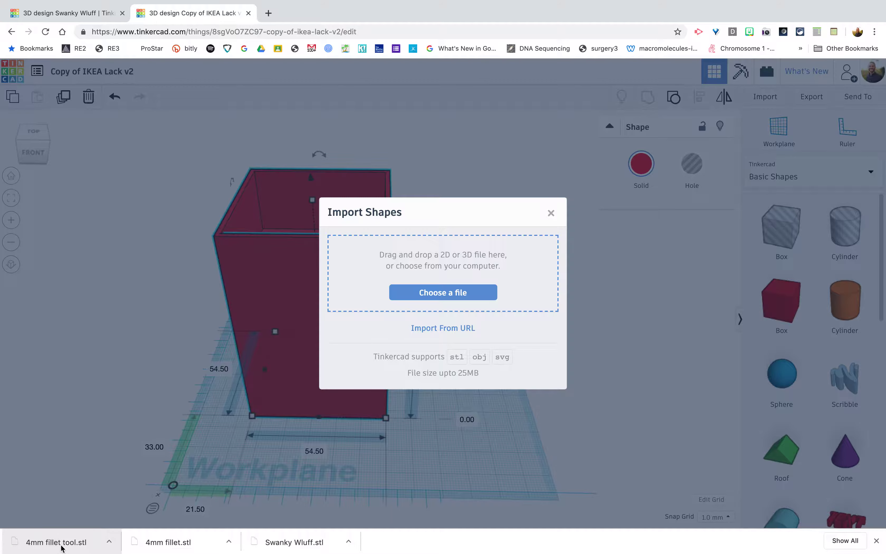
pyautogui.moveTo(60, 547); pyautogui.dragTo(445, 271)
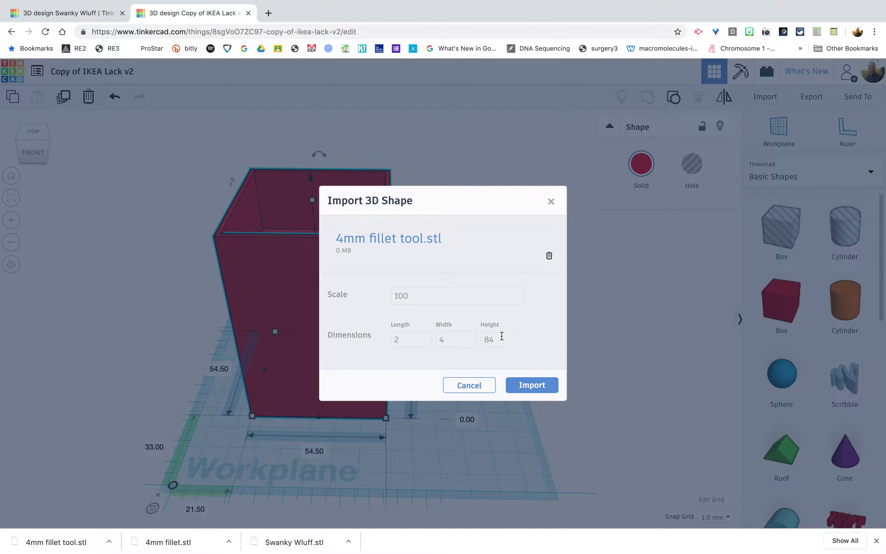
pyautogui.click(534, 386)
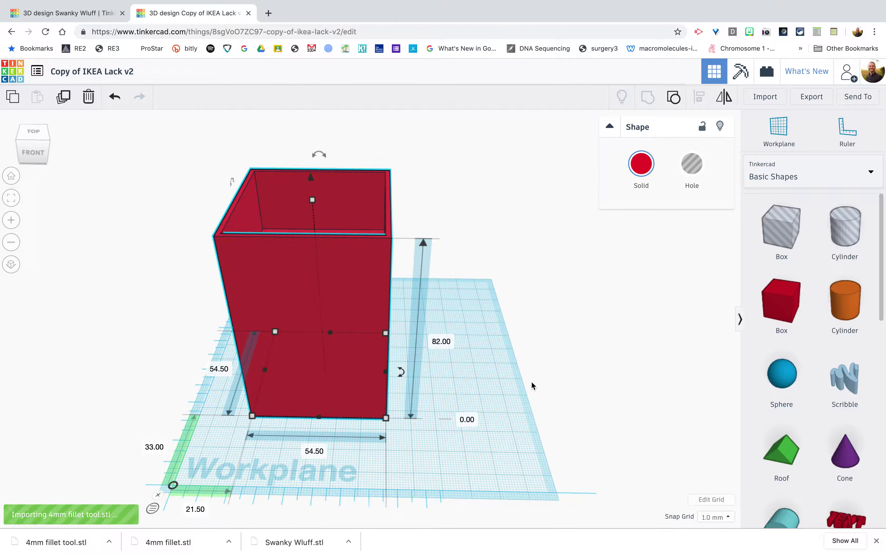
# Move the imported fillet piece out beside the red box and lower it to 1 mm below the workplane
pyautogui.moveTo(441, 445); pyautogui.dragTo(476, 445, button='right')
pyautogui.moveTo(357, 214); pyautogui.dragTo(439, 253)
pyautogui.moveTo(430, 483); pyautogui.dragTo(422, 461, button='right')
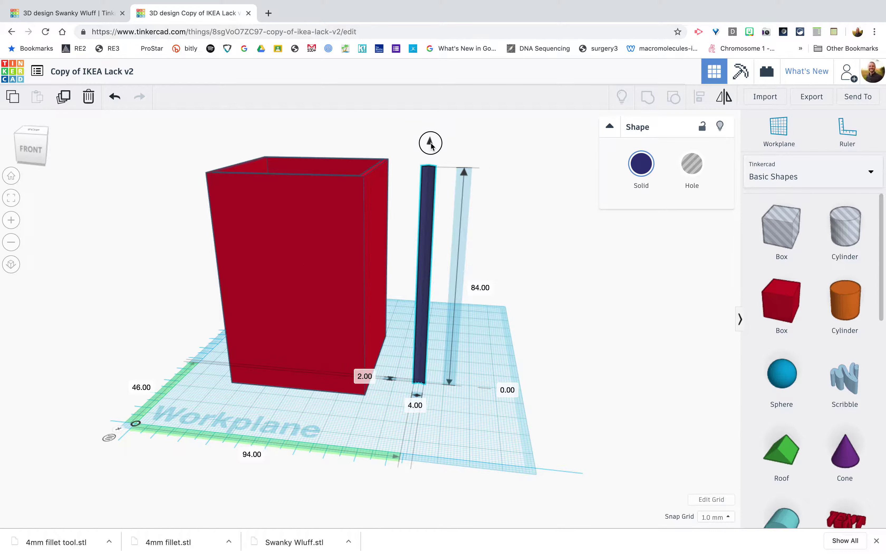
pyautogui.hotkey('ctrl', 'Down')
pyautogui.moveTo(470, 429); pyautogui.dragTo(465, 406, button='right')
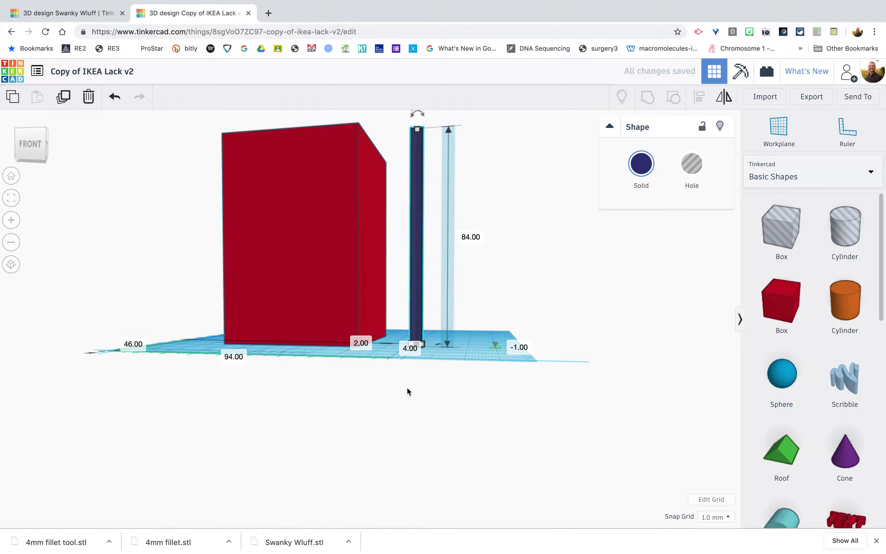
pyautogui.moveTo(407, 389); pyautogui.dragTo(444, 421, button='right')
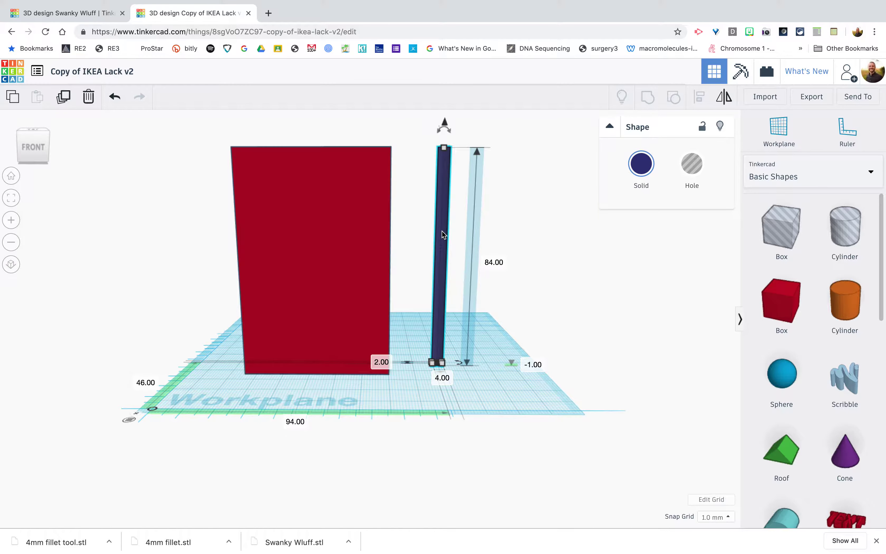
# Recolour the fillet piece yellow so it stands out from the red box
pyautogui.click(641, 163)
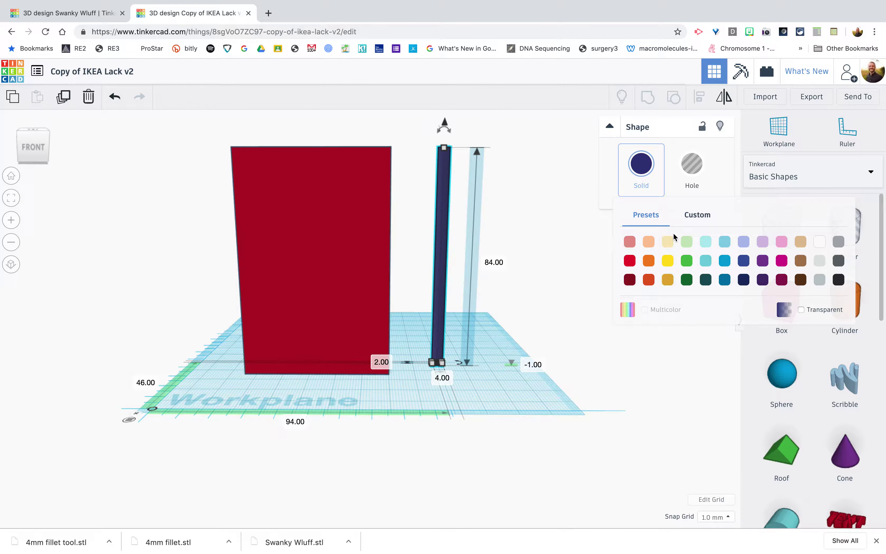
pyautogui.click(668, 260)
pyautogui.moveTo(534, 392); pyautogui.dragTo(507, 412, button='right')
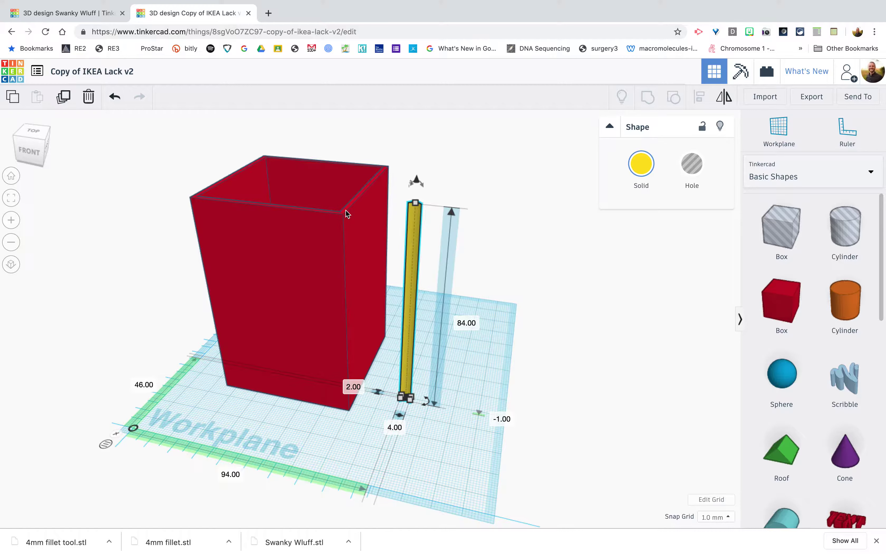
pyautogui.moveTo(352, 250); pyautogui.dragTo(384, 237, button='right')
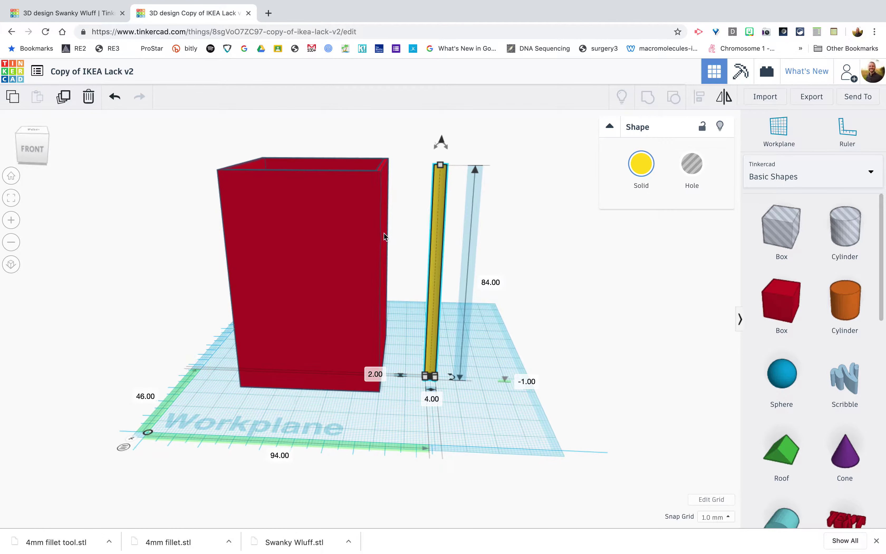
# Rotate the yellow fillet piece diagonally to a 2.83 by 2.83 mm footprint and place it near the box's front-right corner
pyautogui.click(371, 264)
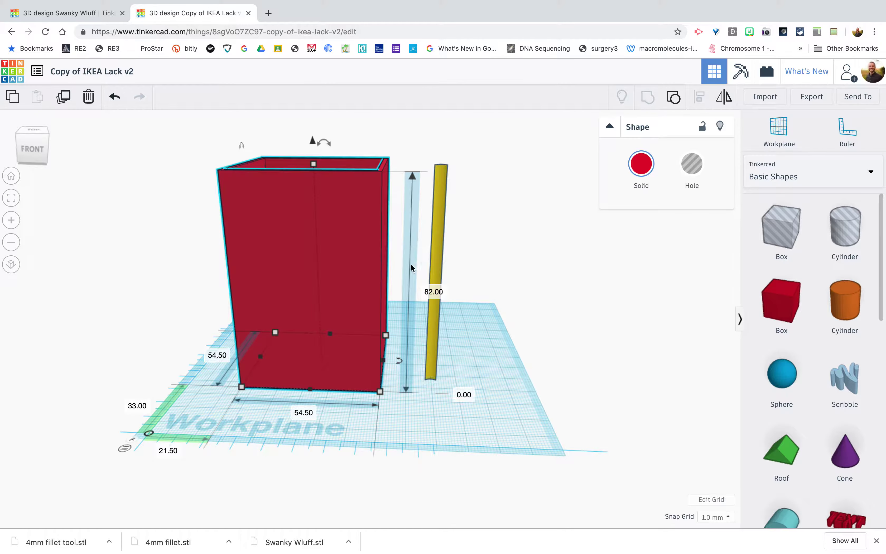
pyautogui.moveTo(479, 306); pyautogui.dragTo(467, 334, button='right')
pyautogui.click(441, 280)
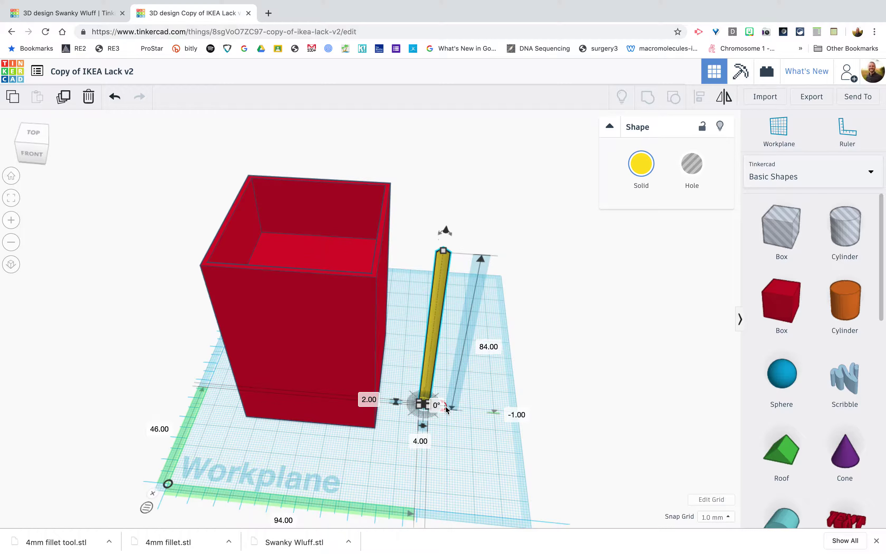
pyautogui.moveTo(447, 410); pyautogui.dragTo(415, 422)
pyautogui.moveTo(430, 419); pyautogui.dragTo(451, 467, button='right')
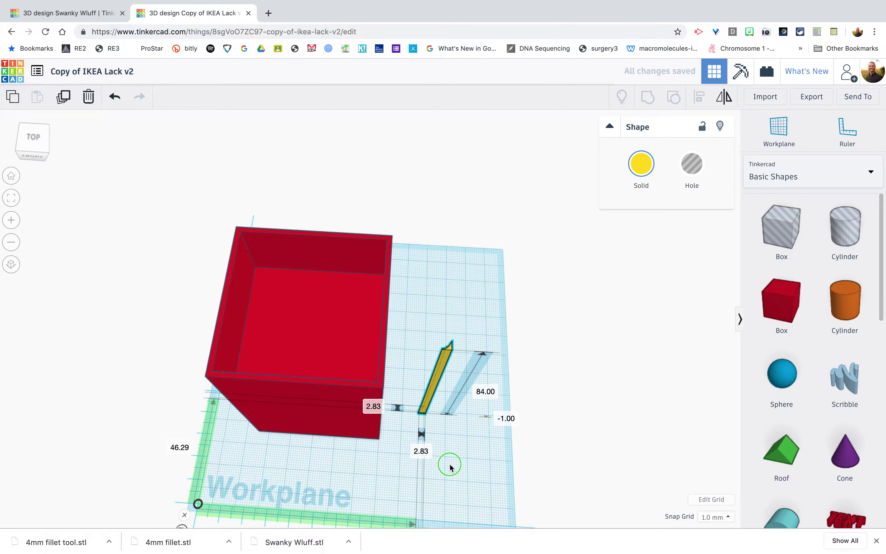
pyautogui.moveTo(442, 361); pyautogui.dragTo(403, 411)
pyautogui.moveTo(440, 488); pyautogui.dragTo(442, 451, button='right')
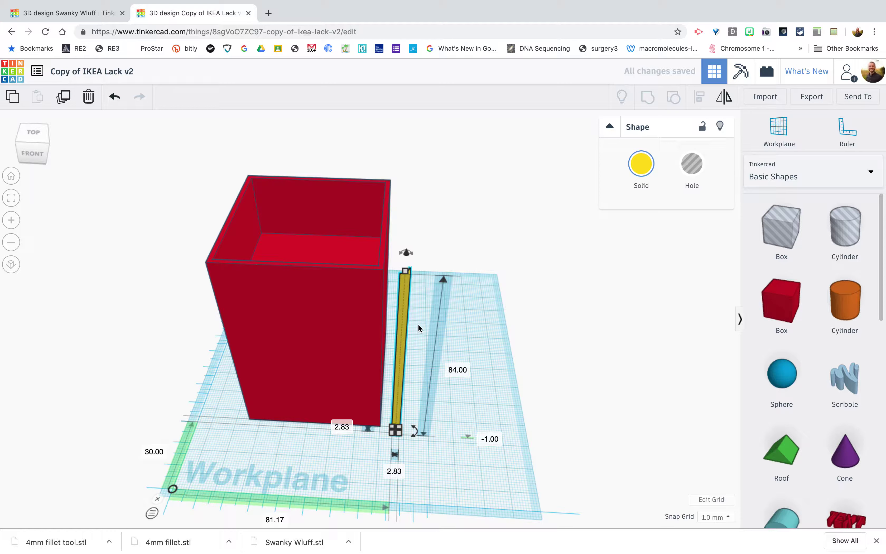
# Turn the yellow fillet piece into a hole
pyautogui.click(553, 329)
pyautogui.click(403, 300)
pyautogui.click(695, 165)
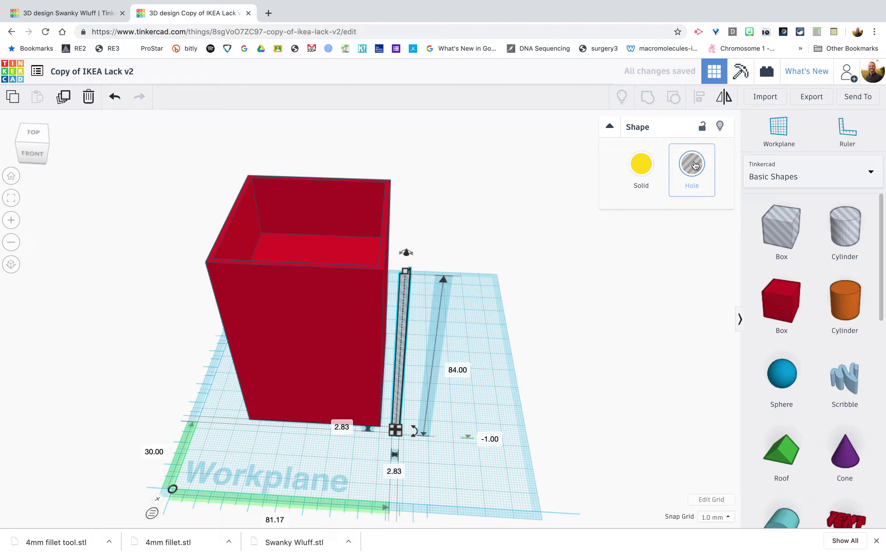
pyautogui.click(448, 463)
# Align the fillet hole and the red box flush along their right and front edges
pyautogui.moveTo(427, 457); pyautogui.dragTo(413, 505, button='right')
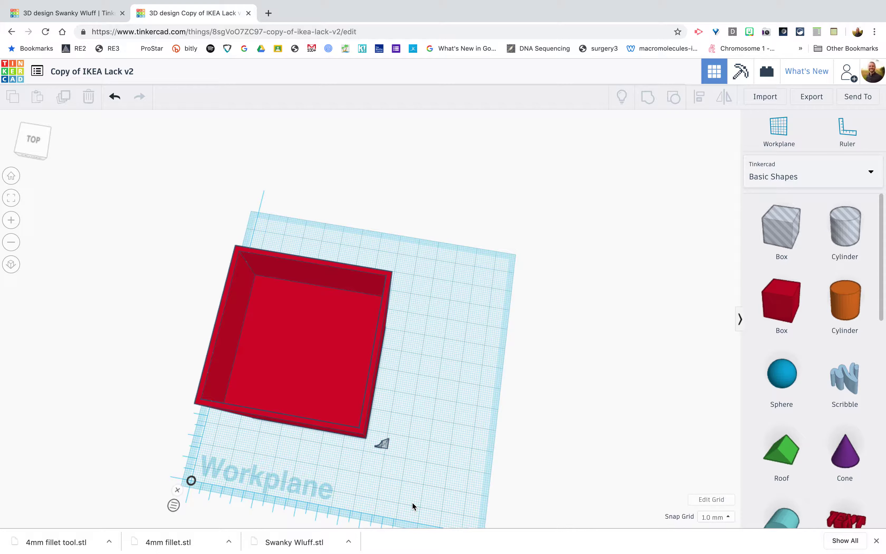
pyautogui.click(384, 445)
pyautogui.keyDown('shift'); pyautogui.click(278, 411); pyautogui.keyUp('shift')
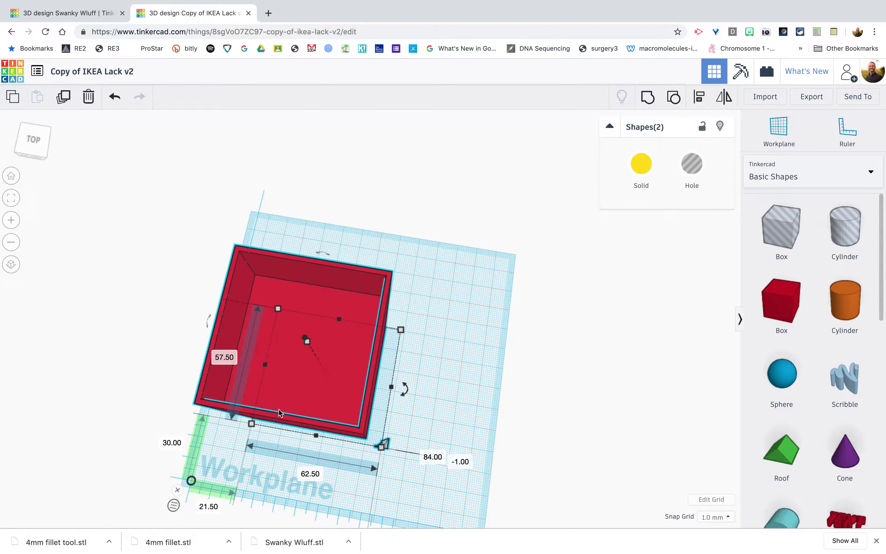
pyautogui.click(699, 97)
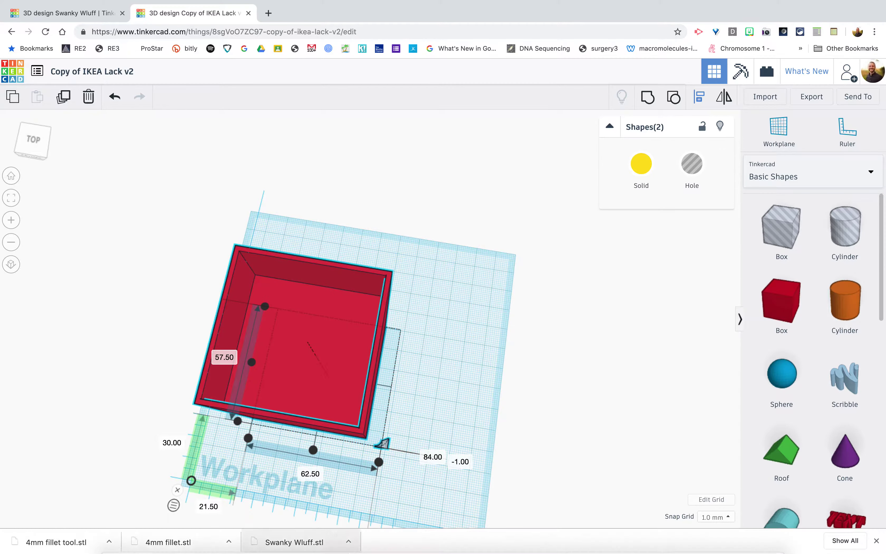
pyautogui.click(379, 462)
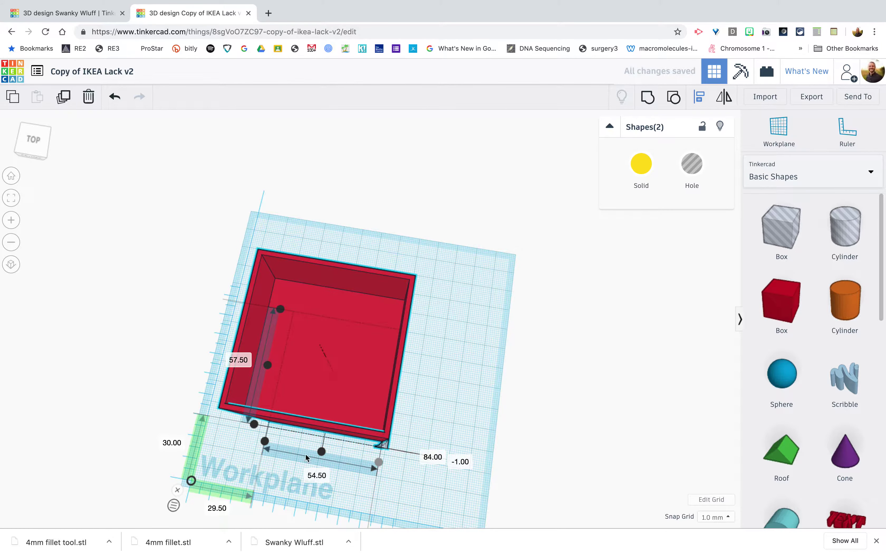
pyautogui.click(254, 424)
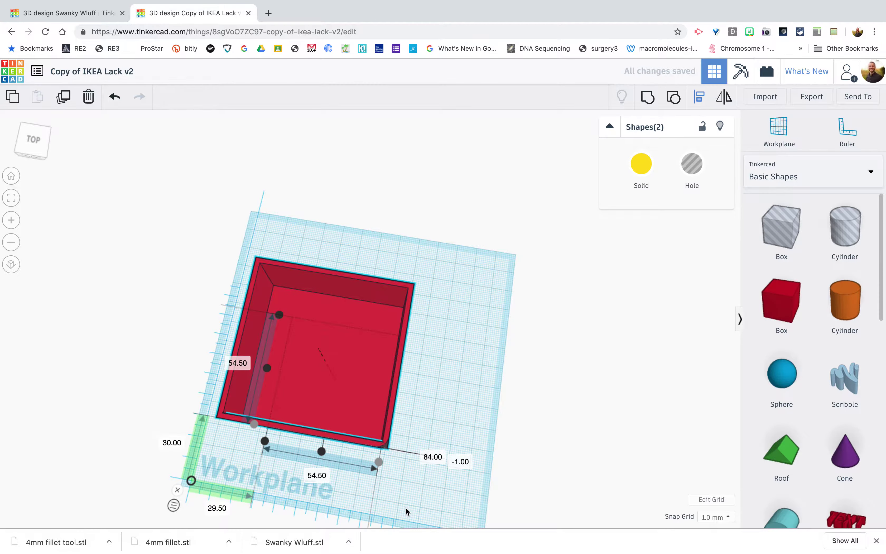
pyautogui.click(397, 496)
# Duplicate the fillet hole at the front-right corner and place the copy on the workplane to the right of the box
pyautogui.moveTo(396, 495)
pyautogui.mouseDown(button='right')
pyautogui.moveTo(390, 470)
pyautogui.moveTo(357, 465)
pyautogui.moveTo(355, 450)
pyautogui.moveTo(404, 444)
pyautogui.moveTo(422, 459)
pyautogui.moveTo(409, 483)
pyautogui.mouseUp(button='right')
pyautogui.click(396, 409)
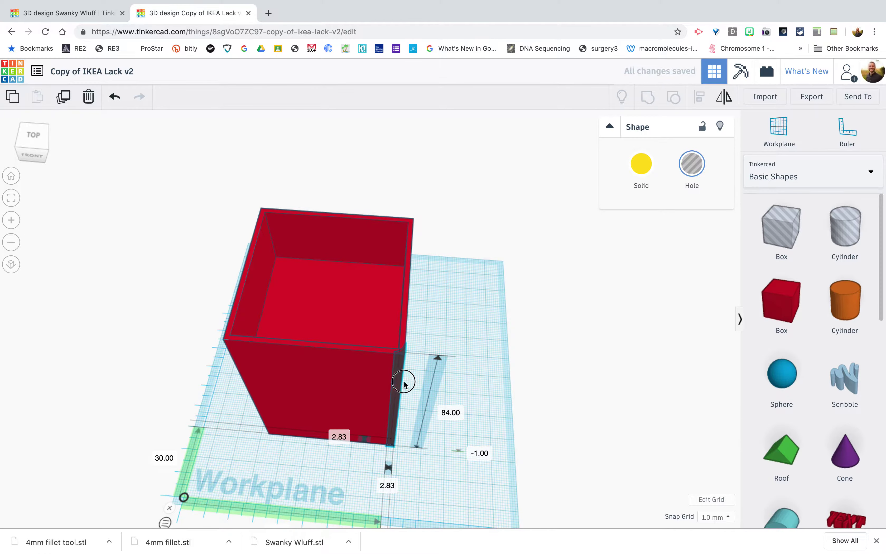
pyautogui.moveTo(403, 378); pyautogui.dragTo(497, 368)
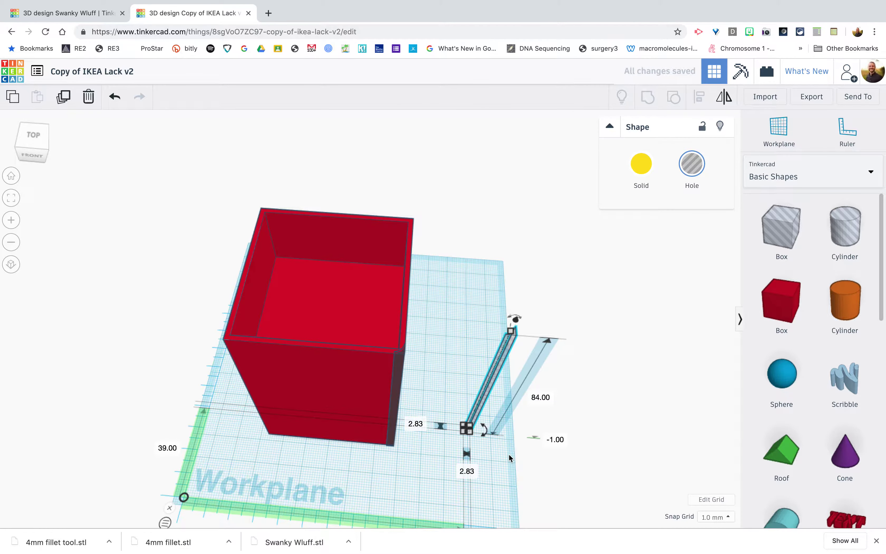
pyautogui.click(410, 472)
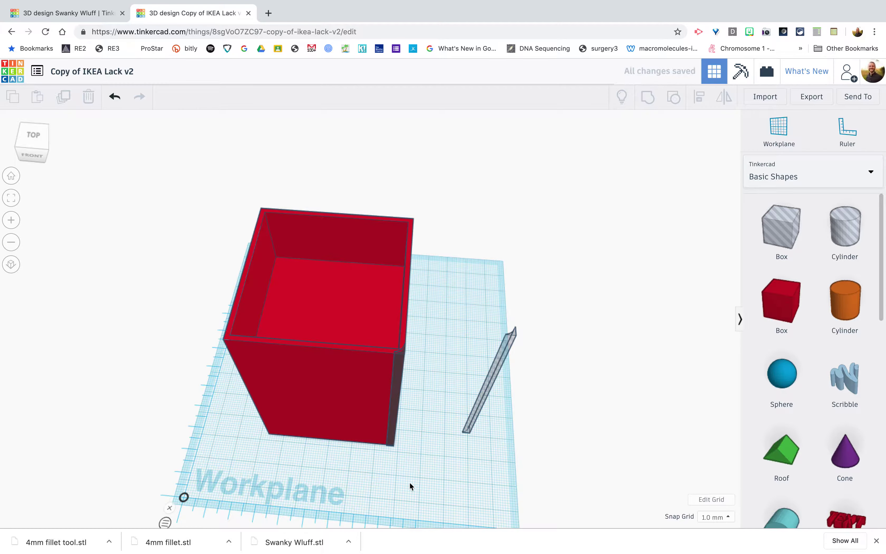
# Group the aligned fillet hole with the red box to round its front-right corner, and inspect the cut
pyautogui.click(395, 412)
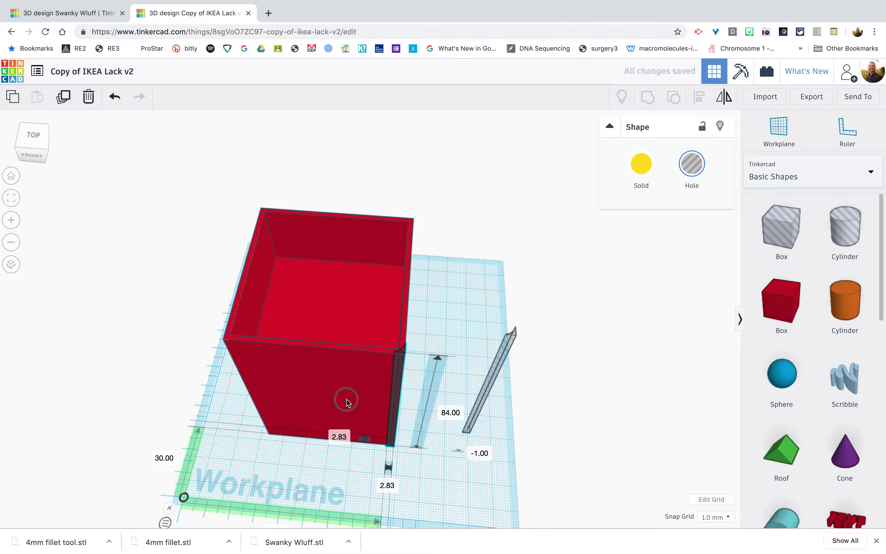
pyautogui.keyDown('shift'); pyautogui.click(355, 403); pyautogui.keyUp('shift')
pyautogui.click(647, 97)
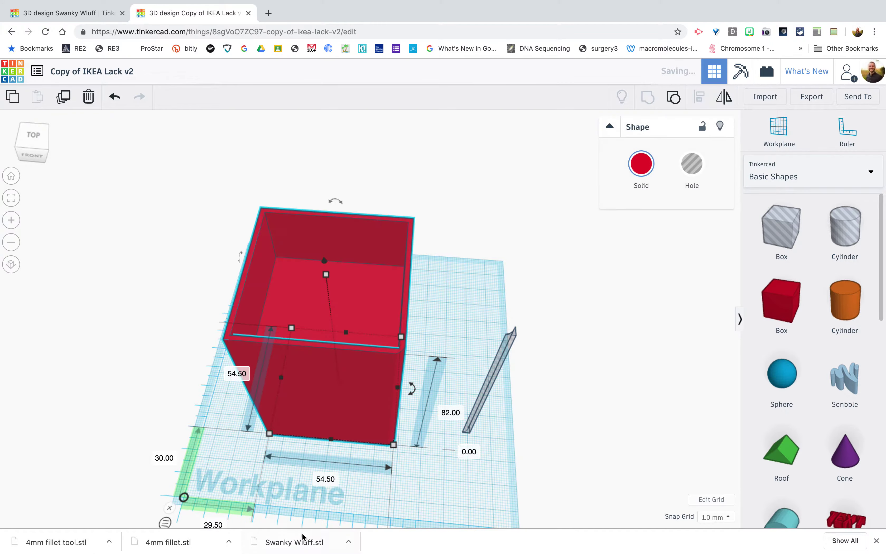
pyautogui.moveTo(414, 496); pyautogui.dragTo(419, 390, button='right')
pyautogui.click(433, 485)
pyautogui.moveTo(425, 487); pyautogui.dragTo(389, 470, button='right')
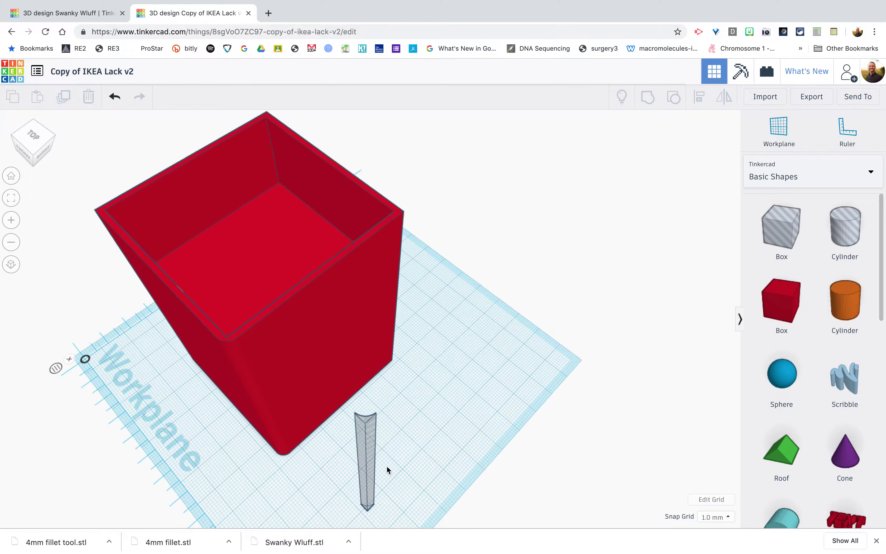
# Move the spare fillet hole next to the right side of the box near its rear corner
pyautogui.click(422, 334)
pyautogui.moveTo(422, 334); pyautogui.dragTo(420, 296)
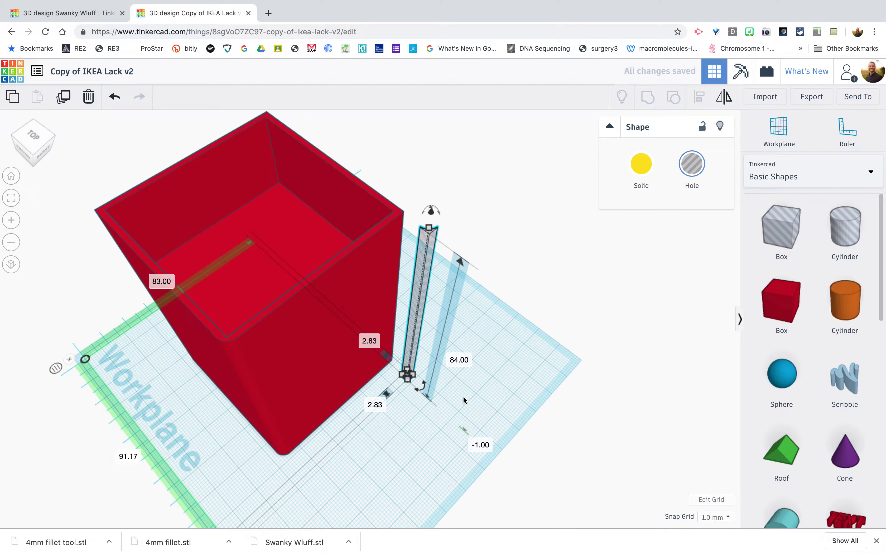
pyautogui.moveTo(338, 470); pyautogui.dragTo(457, 373, button='right')
pyautogui.moveTo(445, 345); pyautogui.dragTo(446, 317)
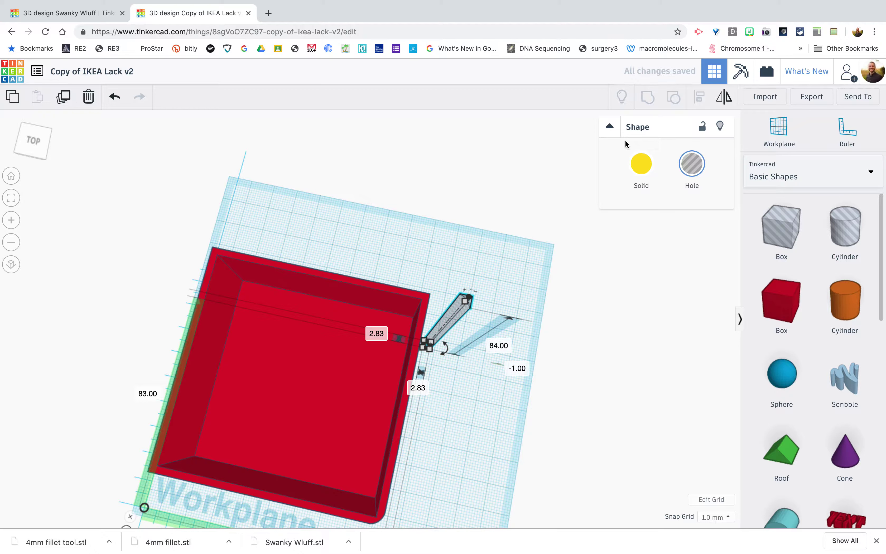
# Align the spare fillet hole and the red box flush along their right and rear edges
pyautogui.keyDown('shift'); pyautogui.click(403, 377); pyautogui.keyUp('shift')
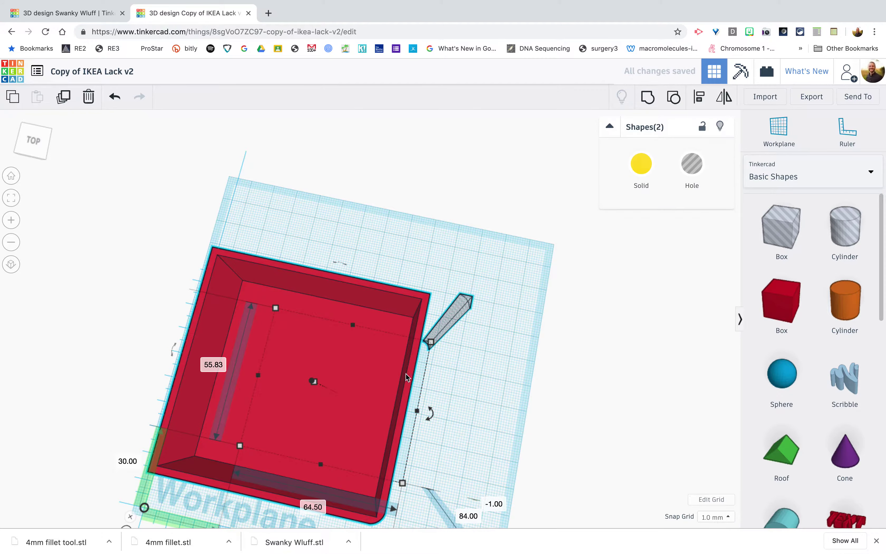
pyautogui.click(699, 96)
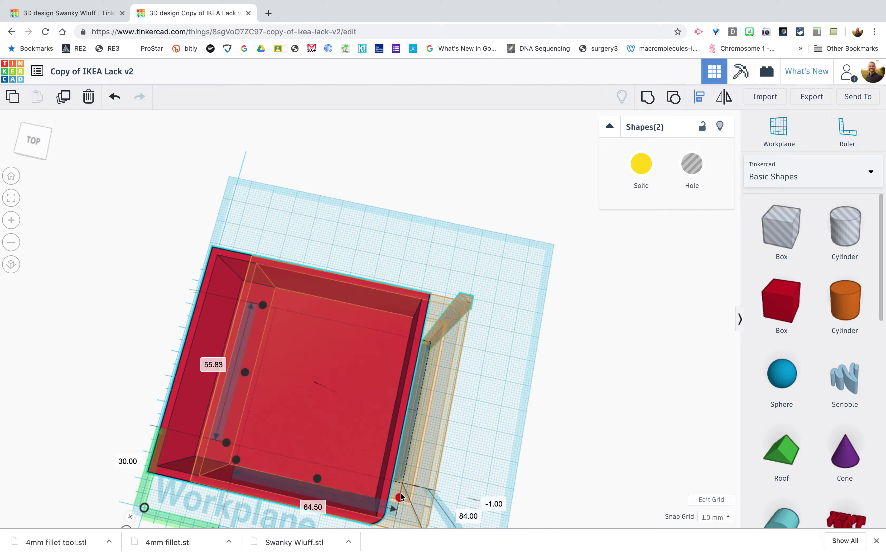
pyautogui.click(400, 496)
pyautogui.click(287, 310)
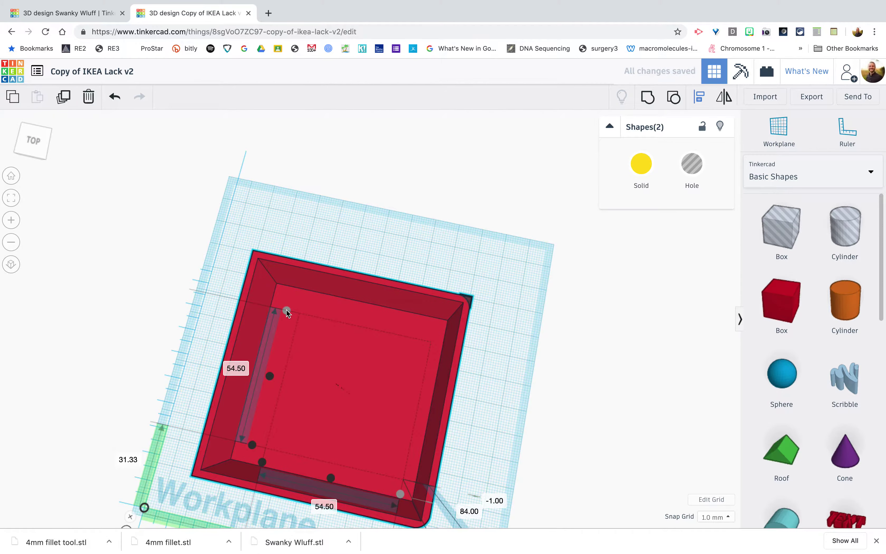
pyautogui.moveTo(504, 386); pyautogui.dragTo(384, 372, button='right')
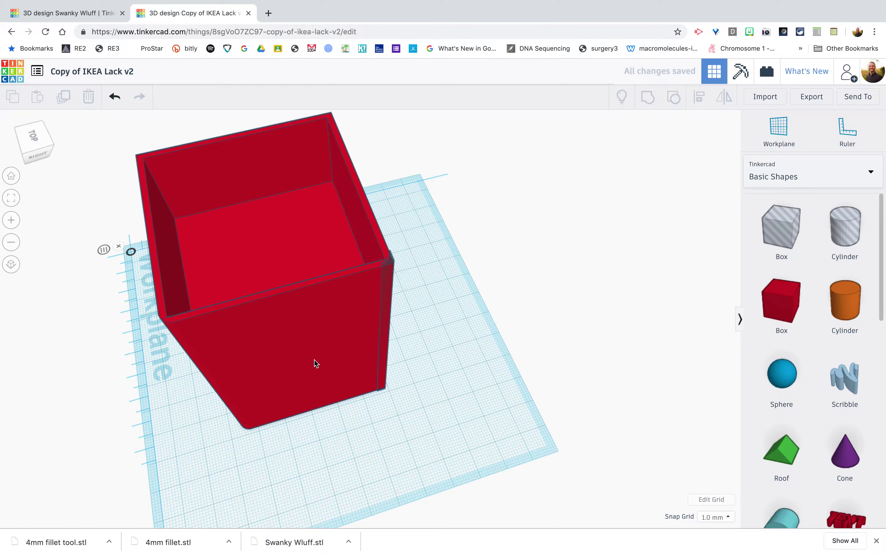
# Try to cut the red box's rear-right corner by grouping the box with the aligned fillet hole
pyautogui.click(647, 96)
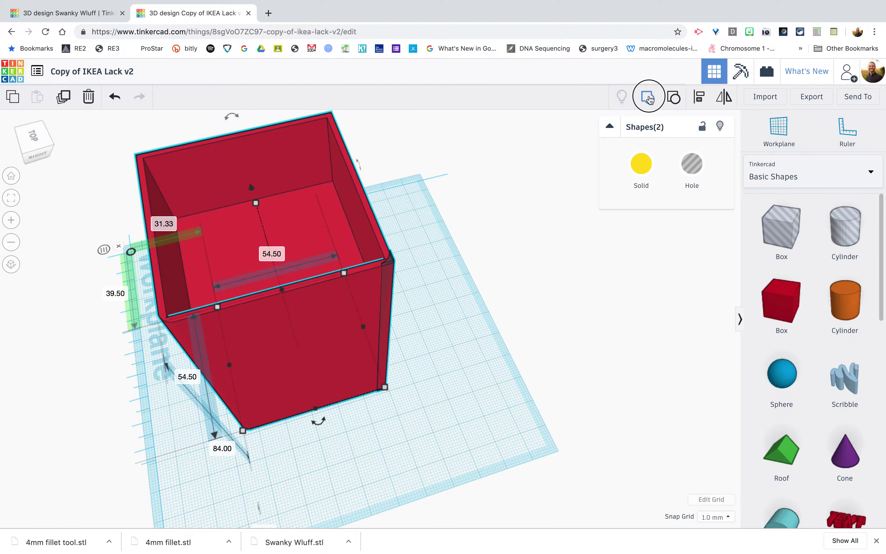
pyautogui.moveTo(489, 286); pyautogui.dragTo(431, 315, button='right')
pyautogui.click(434, 311)
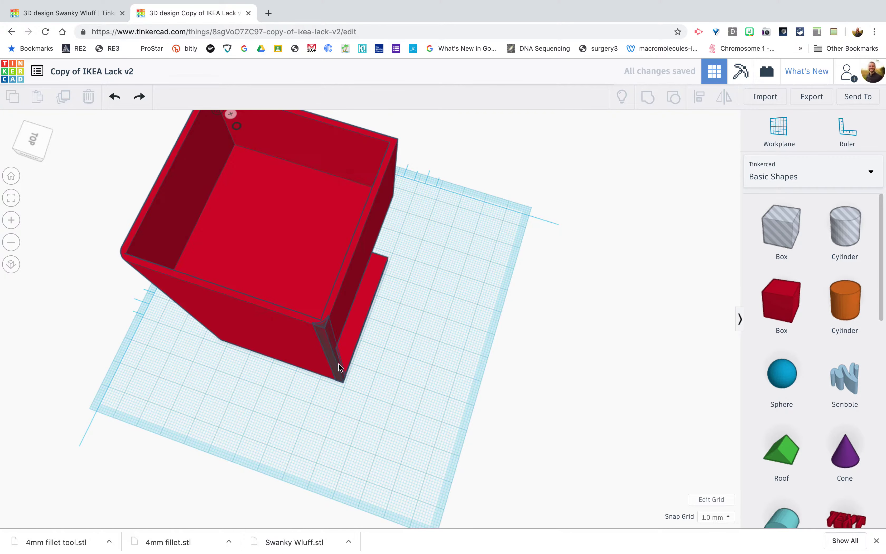
# Duplicate the fillet hole onto the open workplane and group the original with the red box to round its rear-right corner
pyautogui.click(334, 365)
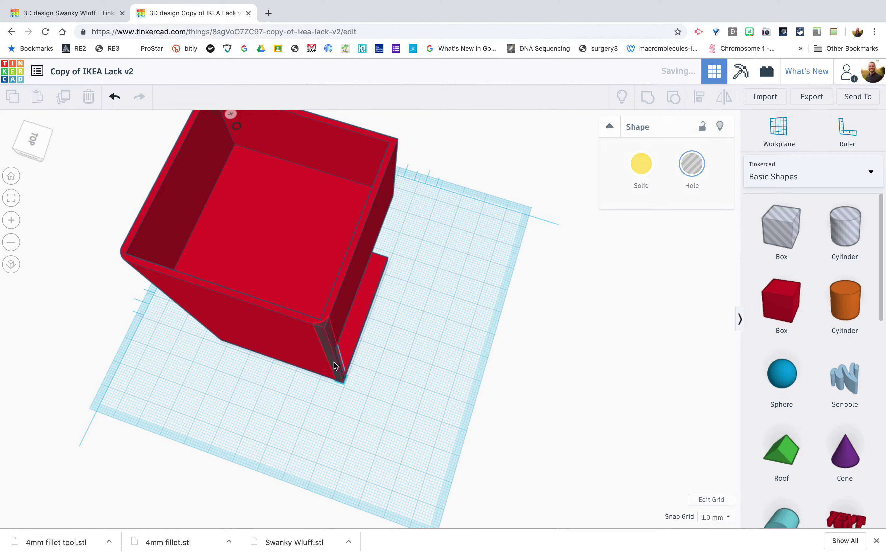
pyautogui.moveTo(335, 366); pyautogui.dragTo(423, 362)
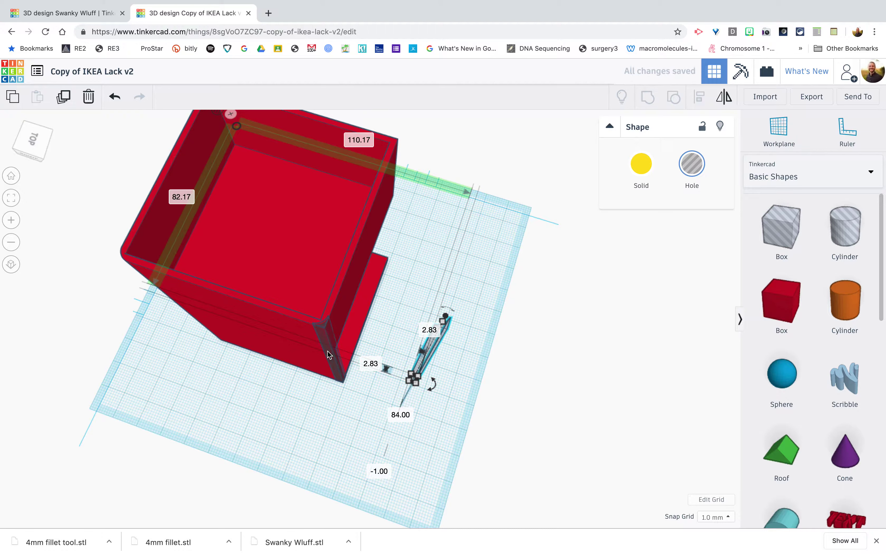
pyautogui.click(302, 404)
pyautogui.moveTo(300, 393); pyautogui.dragTo(343, 339)
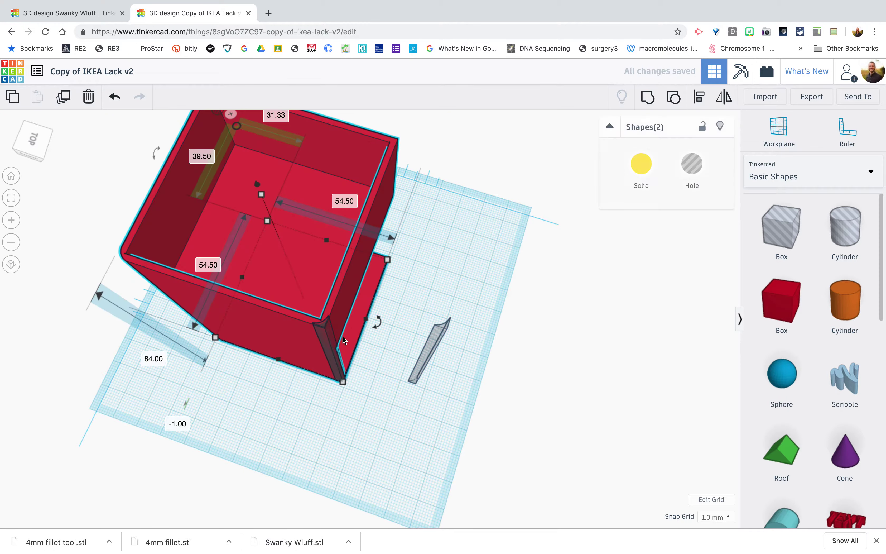
pyautogui.click(651, 97)
# Rotate the spare fillet hole to suit the rear-left corner and place it on the workplane behind the box there
pyautogui.moveTo(474, 427); pyautogui.dragTo(445, 433)
pyautogui.moveTo(445, 433); pyautogui.dragTo(382, 315, button='right')
pyautogui.moveTo(380, 322); pyautogui.dragTo(444, 257)
pyautogui.moveTo(384, 397); pyautogui.dragTo(433, 278, button='right')
pyautogui.moveTo(443, 307); pyautogui.dragTo(451, 282)
# Align the fillet hole and the red box flush along their left and rear edges
pyautogui.moveTo(474, 296); pyautogui.dragTo(351, 283, button='right')
pyautogui.keyDown('shift'); pyautogui.click(352, 283); pyautogui.keyUp('shift')
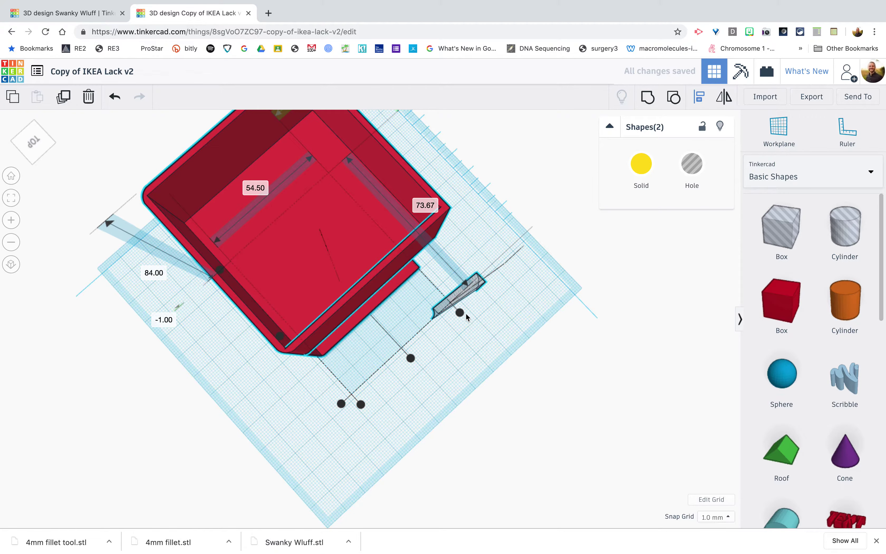
pyautogui.moveTo(463, 314); pyautogui.dragTo(479, 314)
pyautogui.moveTo(358, 346); pyautogui.dragTo(478, 358, button='right')
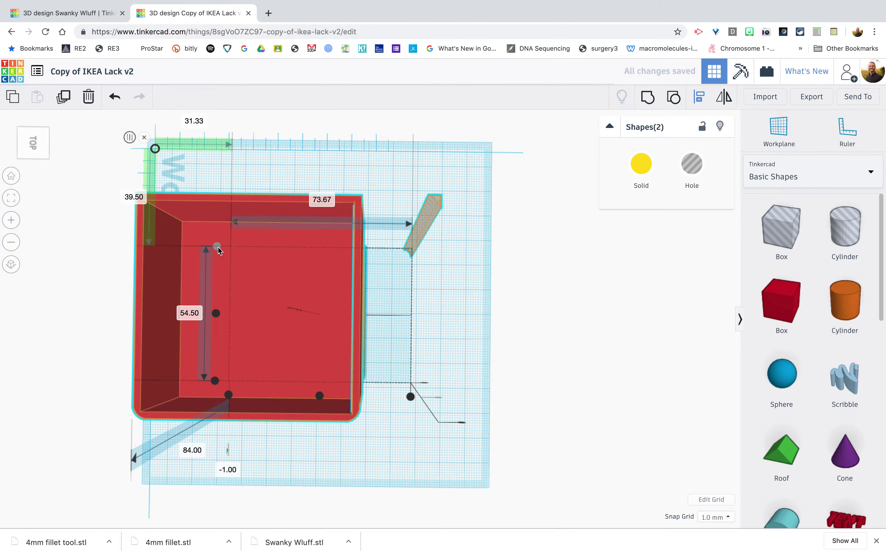
pyautogui.press('Escape')
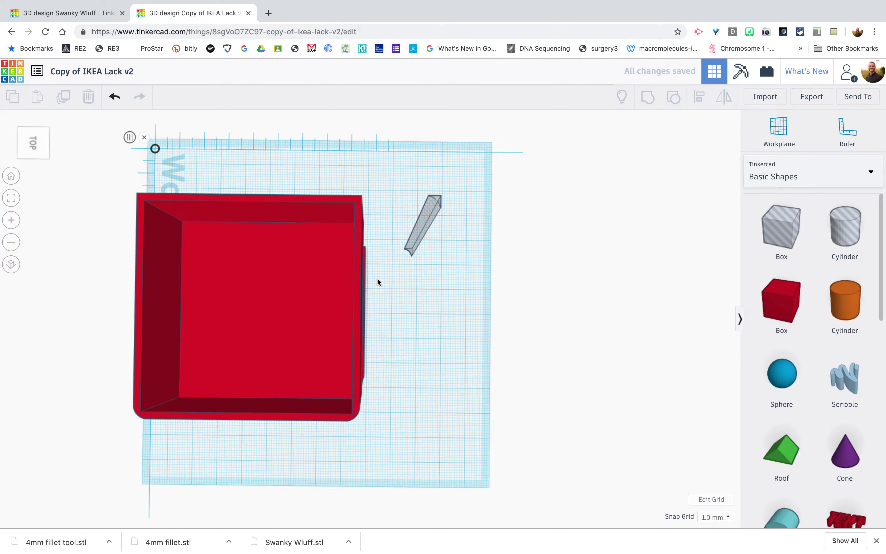
pyautogui.click(421, 228)
pyautogui.keyDown('shift'); pyautogui.click(345, 206); pyautogui.keyUp('shift')
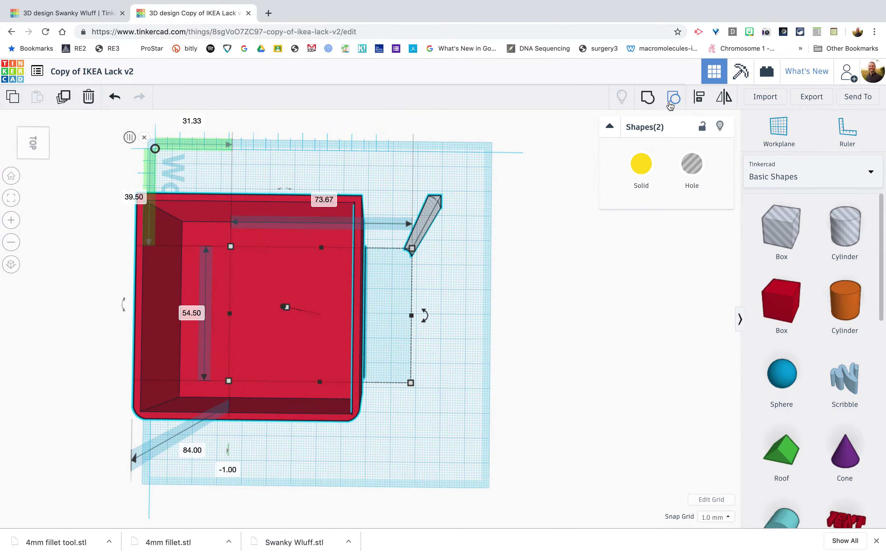
pyautogui.click(699, 96)
pyautogui.click(411, 397)
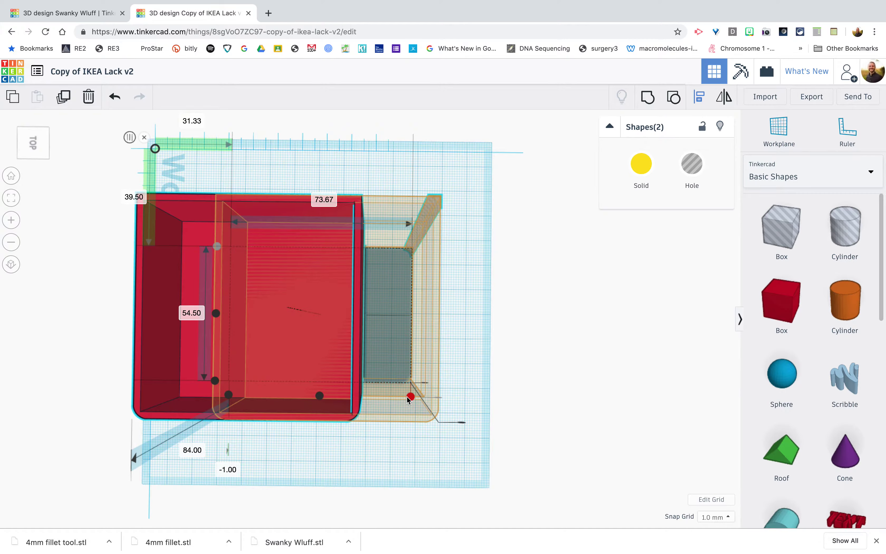
pyautogui.moveTo(472, 352); pyautogui.dragTo(468, 299, button='right')
pyautogui.click(535, 329)
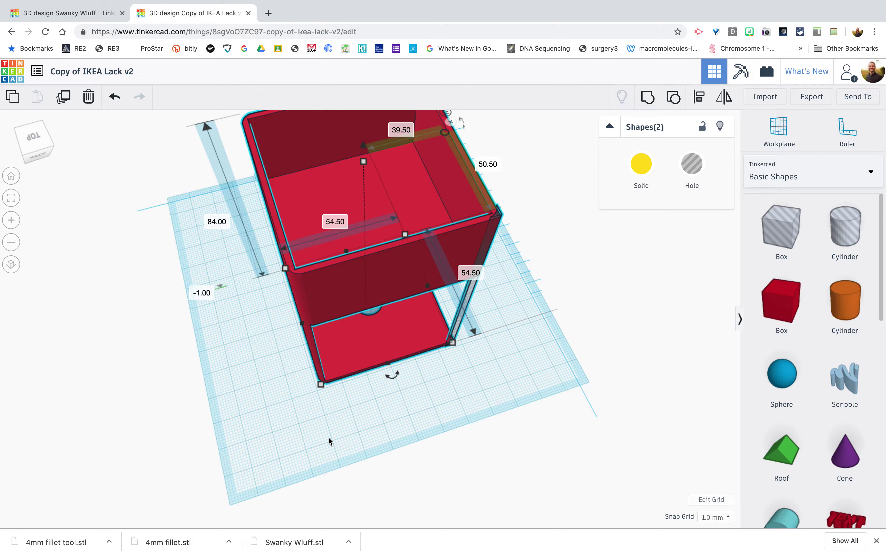
# Duplicate the fillet hole at the rear-left corner and place the copy on the workplane to the left of the box
pyautogui.click(305, 433)
pyautogui.click(461, 319)
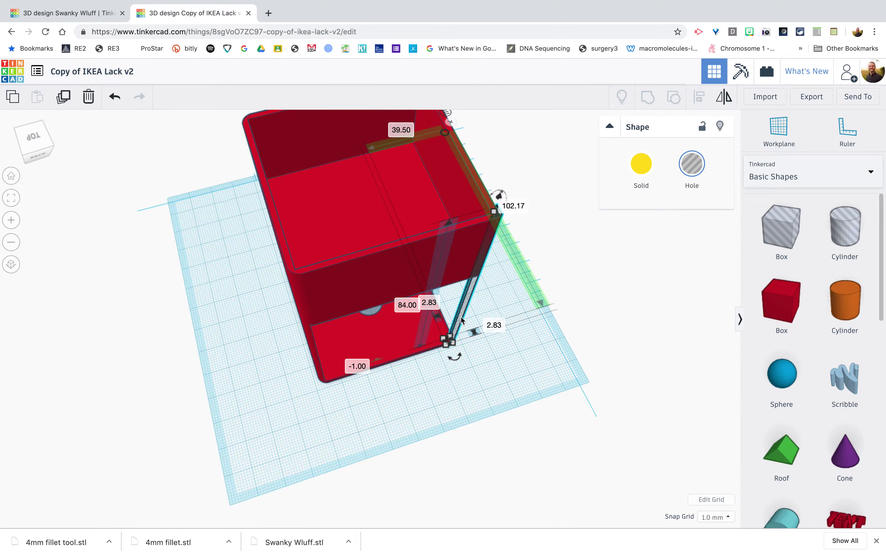
pyautogui.moveTo(462, 309); pyautogui.dragTo(538, 270)
# Group the aligned fillet hole with the red box to round its rear-left corner, and inspect the cut
pyautogui.moveTo(498, 362); pyautogui.dragTo(469, 368, button='right')
pyautogui.click(394, 312)
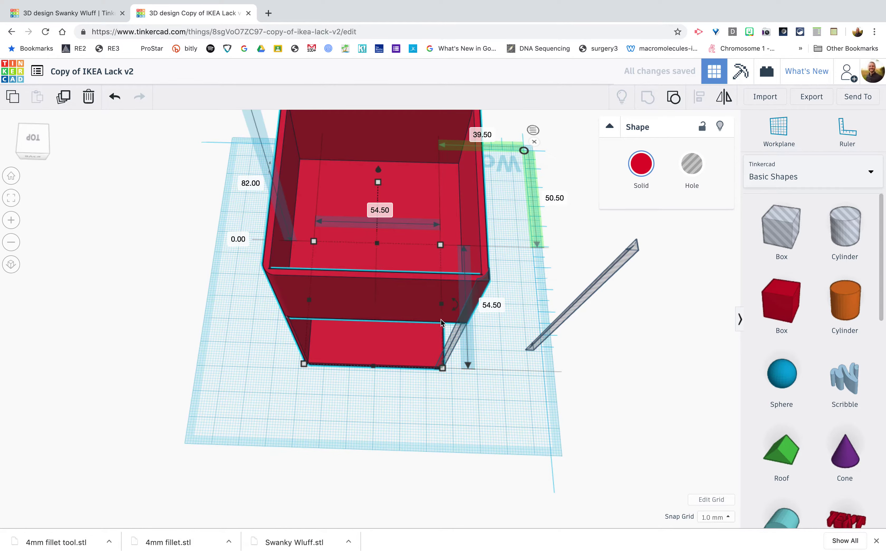
pyautogui.keyDown('shift'); pyautogui.click(454, 339); pyautogui.keyUp('shift')
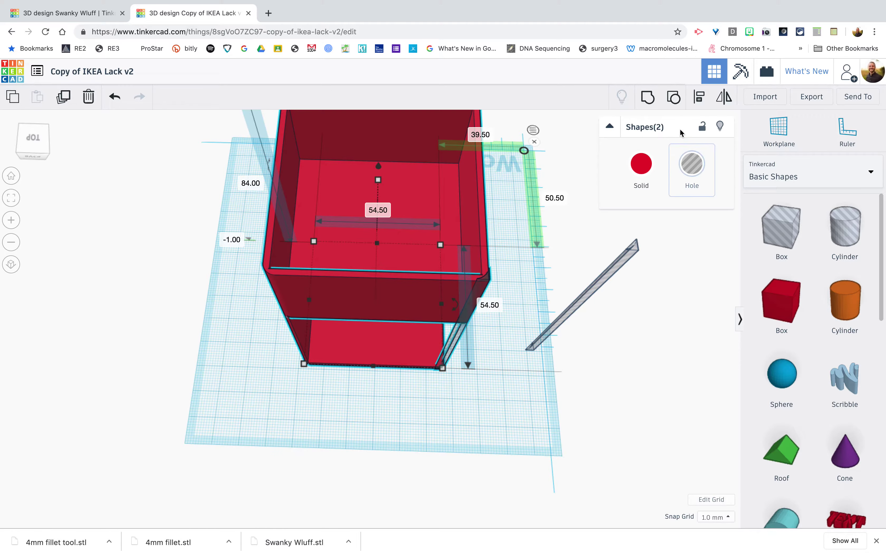
pyautogui.click(647, 99)
pyautogui.moveTo(506, 412); pyautogui.dragTo(355, 396, button='right')
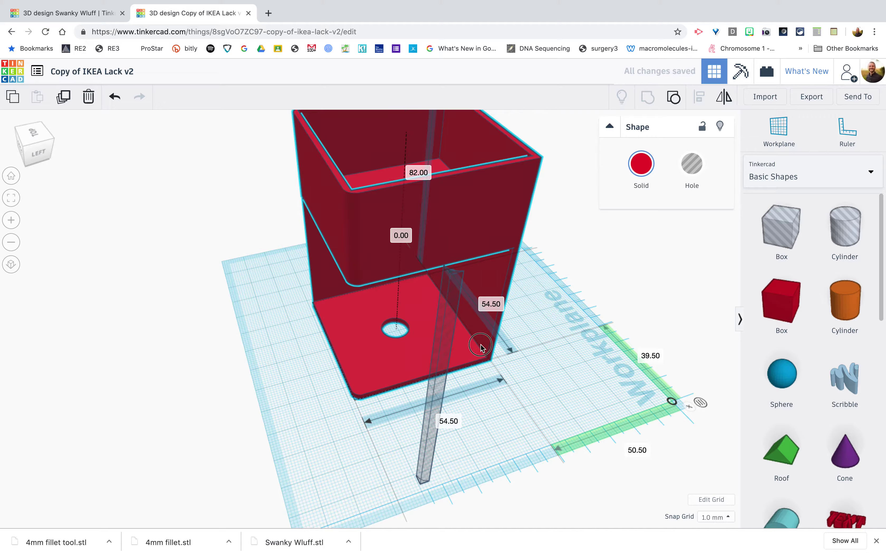
# Rotate the remaining fillet hole to suit the front-left corner and move it next to the box there
pyautogui.click(524, 294)
pyautogui.moveTo(489, 403); pyautogui.dragTo(352, 436, button='right')
pyautogui.moveTo(429, 280); pyautogui.dragTo(464, 277)
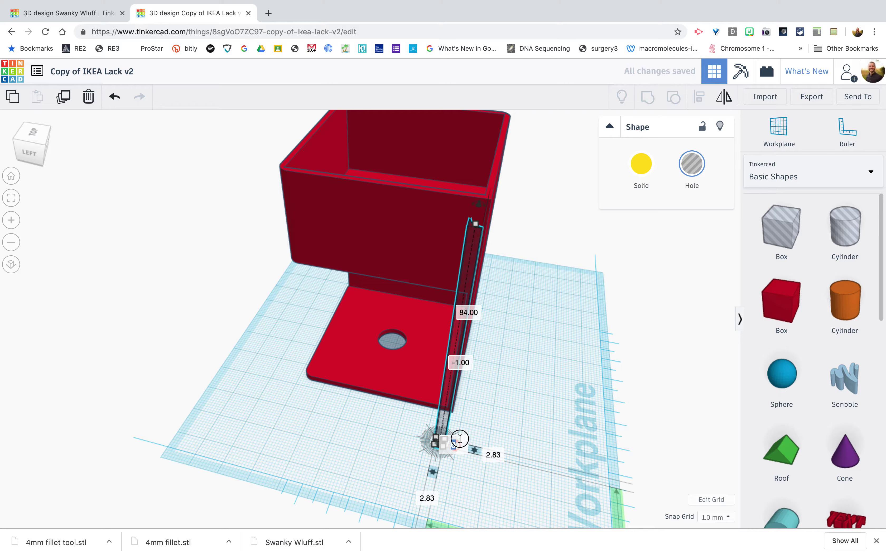
pyautogui.click(424, 445)
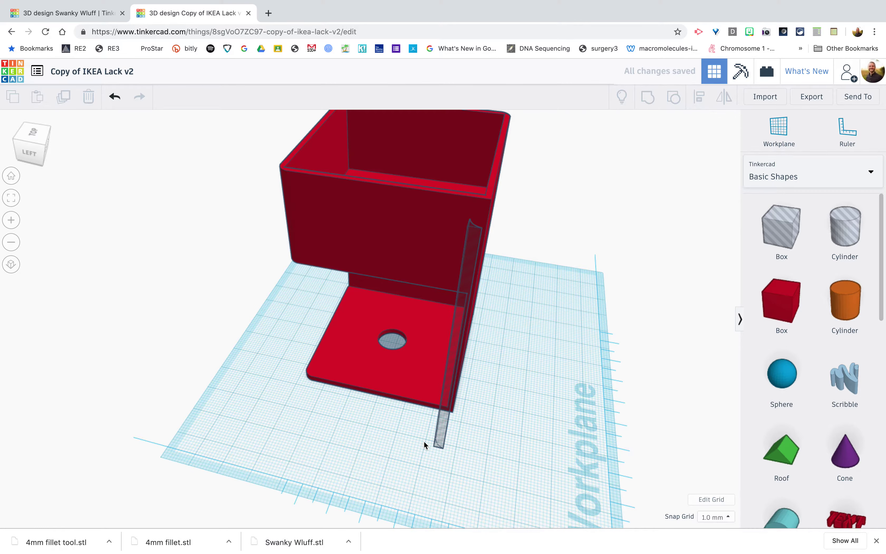
pyautogui.click(438, 440)
pyautogui.moveTo(454, 461); pyautogui.dragTo(365, 463, button='right')
pyautogui.moveTo(362, 450)
pyautogui.moveTo(366, 445); pyautogui.dragTo(368, 421)
# Align the fillet hole and the red box flush along their front and left edges
pyautogui.moveTo(257, 419); pyautogui.dragTo(341, 454, button='right')
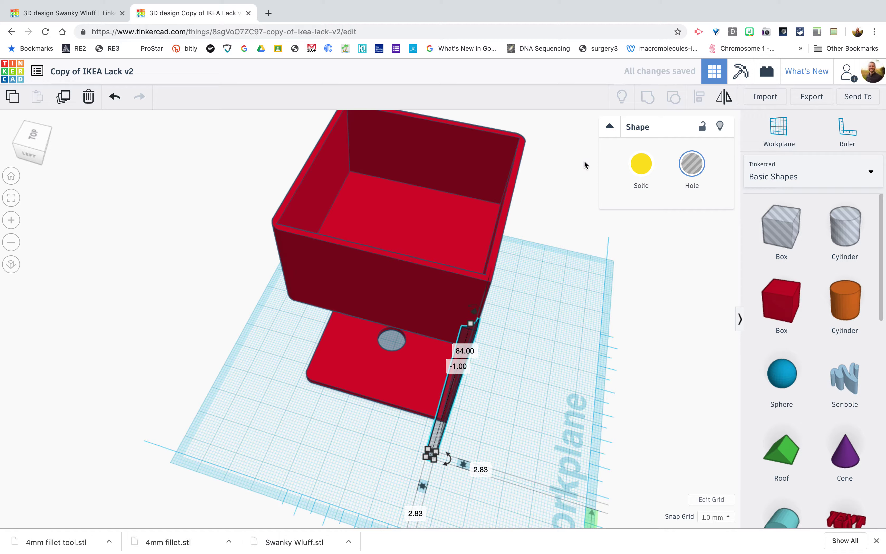
pyautogui.click(362, 292)
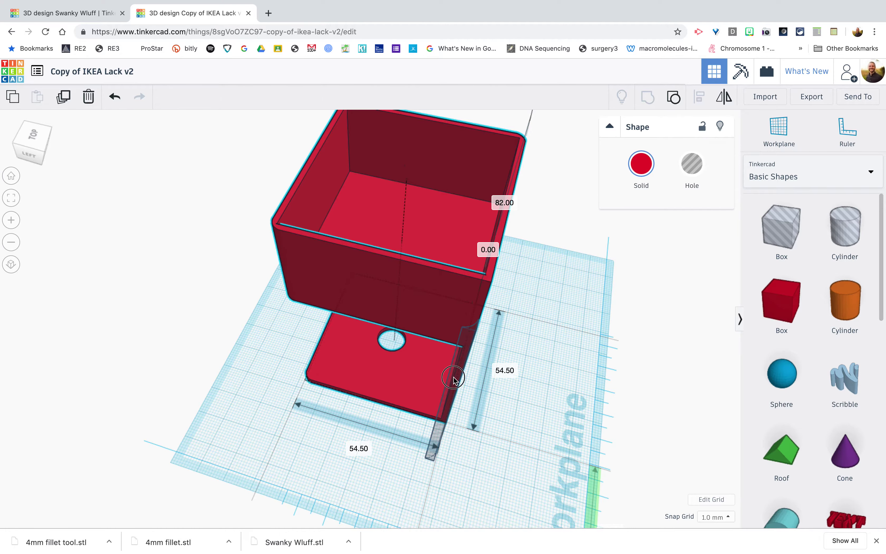
pyautogui.keyDown('shift'); pyautogui.click(453, 378); pyautogui.keyUp('shift')
pyautogui.click(696, 96)
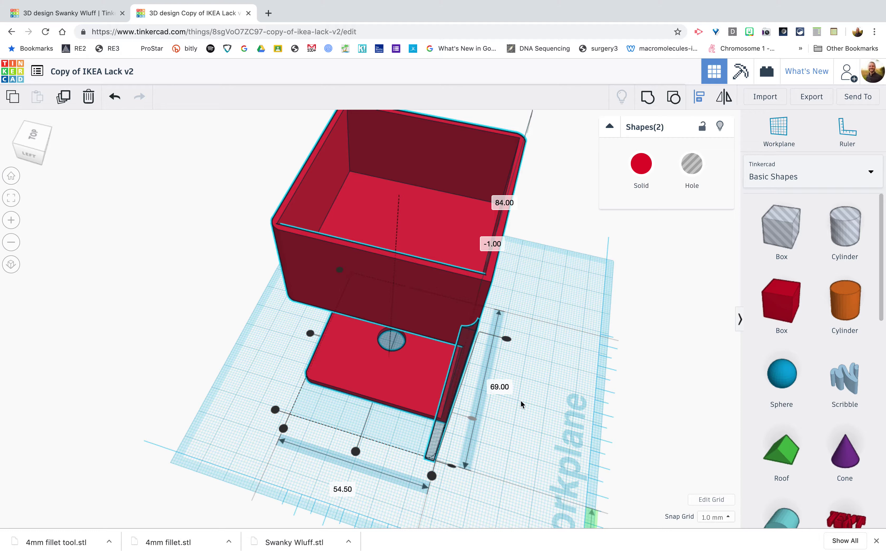
pyautogui.click(432, 475)
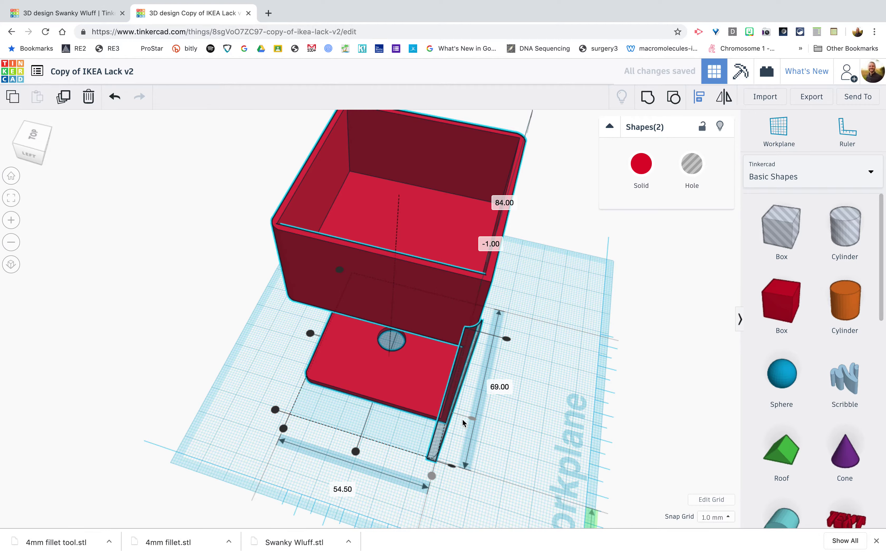
pyautogui.click(275, 409)
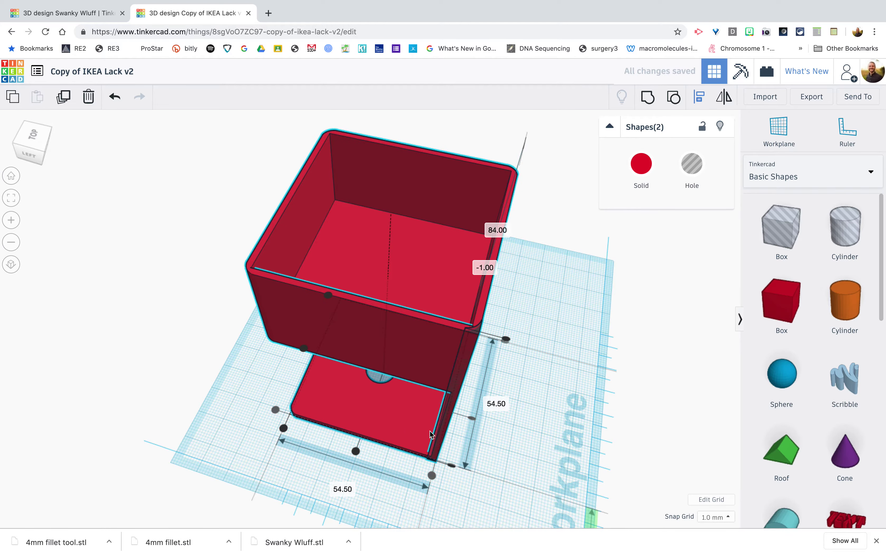
pyautogui.click(544, 442)
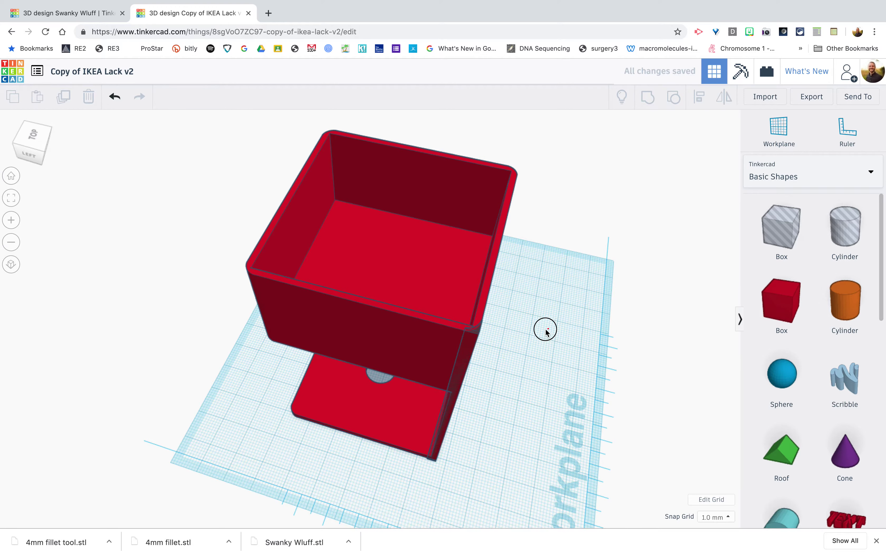
# Group all shapes so the last fillet hole rounds the box's front-left corner, and inspect the box from several sides
pyautogui.hotkey('ctrl', 'a')
pyautogui.click(645, 98)
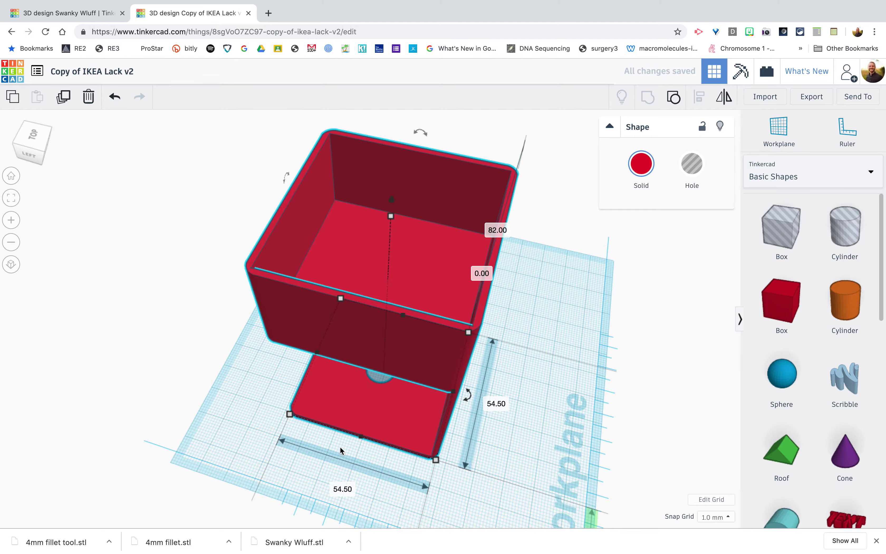
pyautogui.moveTo(257, 421); pyautogui.dragTo(460, 390, button='right')
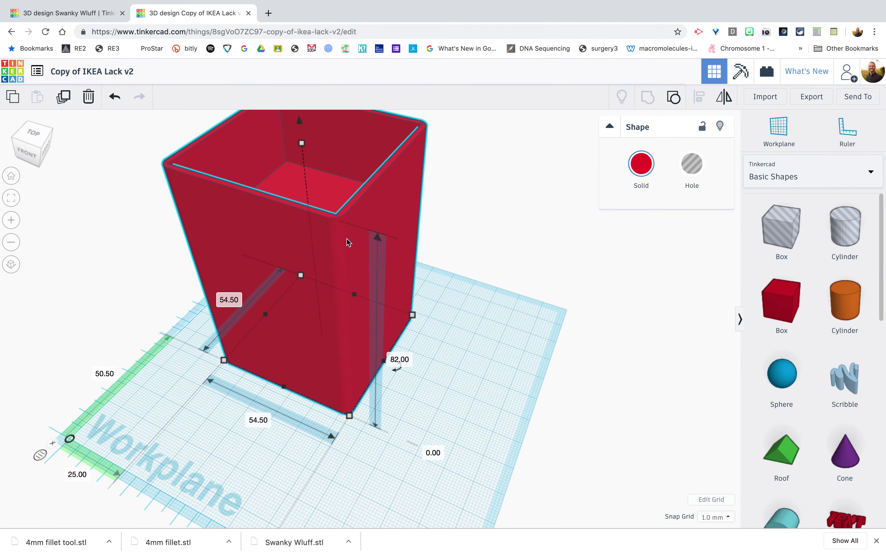
pyautogui.moveTo(507, 358); pyautogui.dragTo(328, 387, button='right')
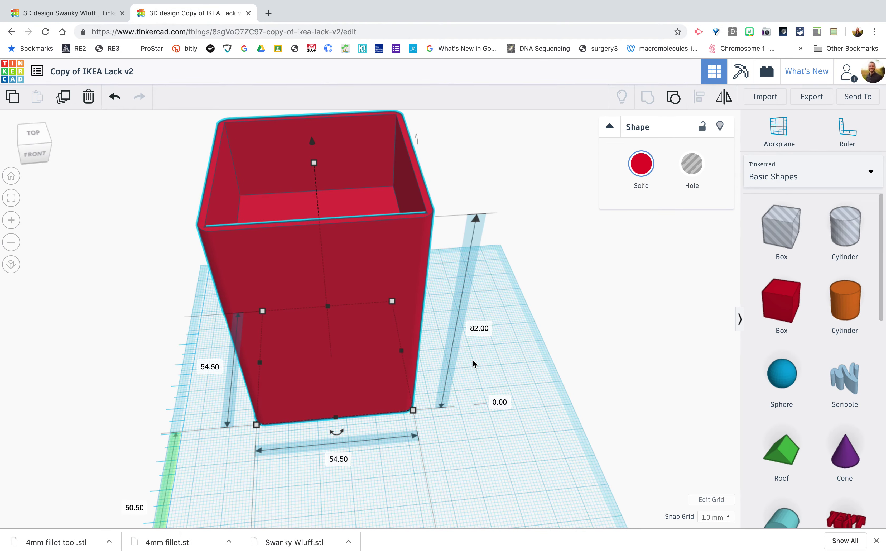
pyautogui.scroll(-3, 473, 363)
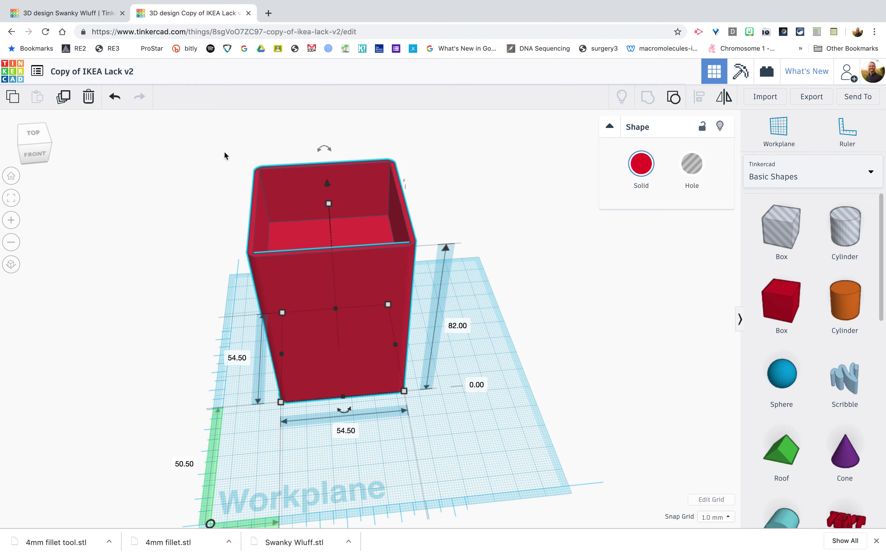
# In the 4mm fillet tool design, scale the green bar up proportionally to a 26 by 13 mm base, and return to the box design
pyautogui.click(82, 17)
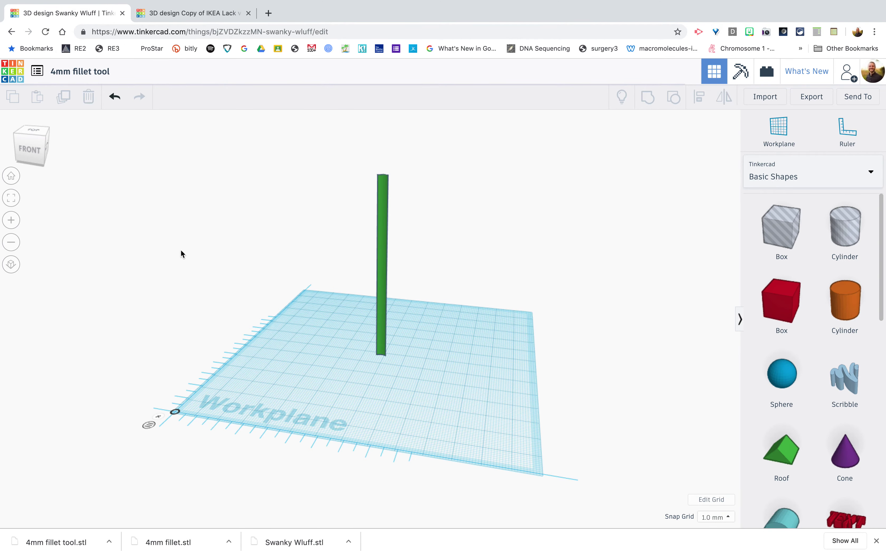
pyautogui.click(183, 15)
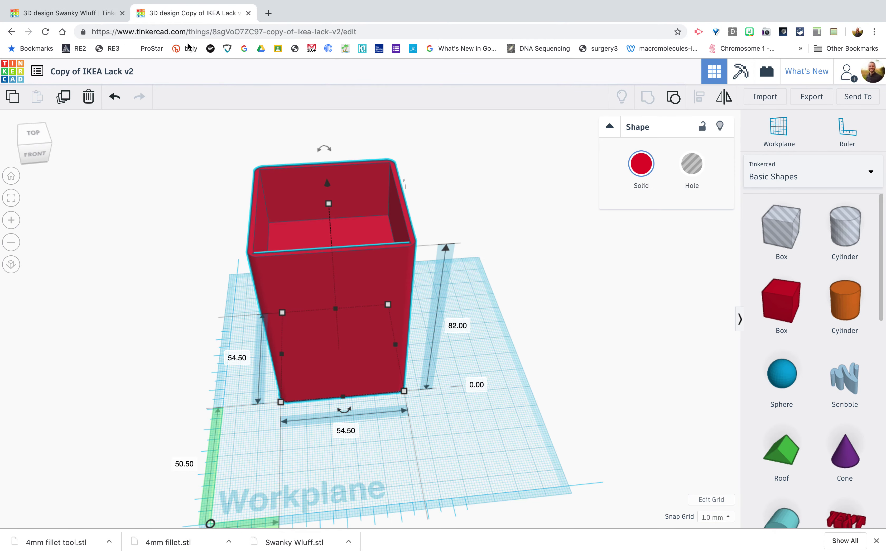
pyautogui.moveTo(382, 409); pyautogui.dragTo(390, 461, button='right')
pyautogui.click(106, 17)
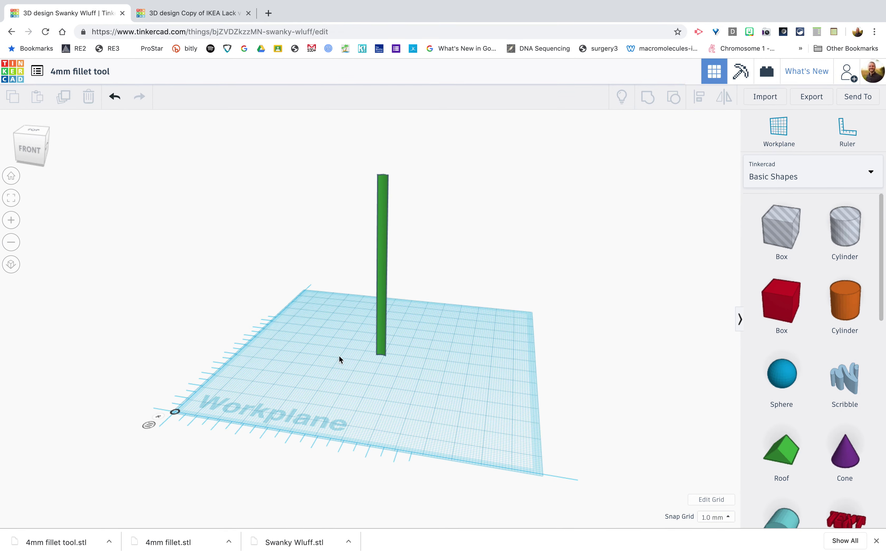
pyautogui.click(382, 328)
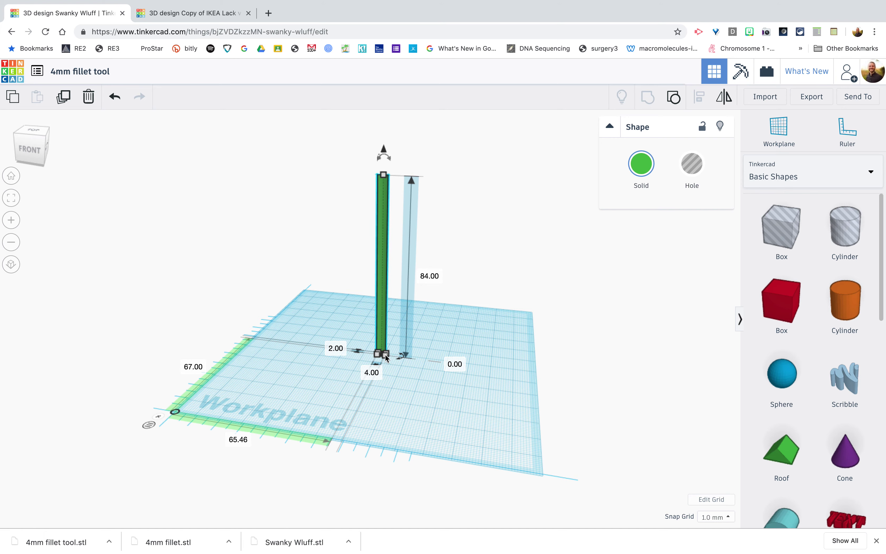
pyautogui.keyDown('shift'); pyautogui.moveTo(385, 354); pyautogui.dragTo(427, 372); pyautogui.keyUp('shift')
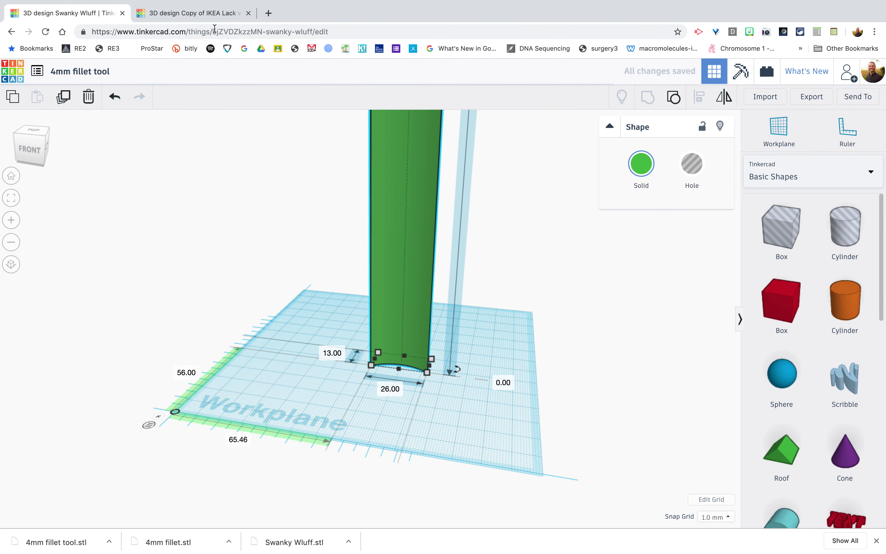
pyautogui.click(207, 14)
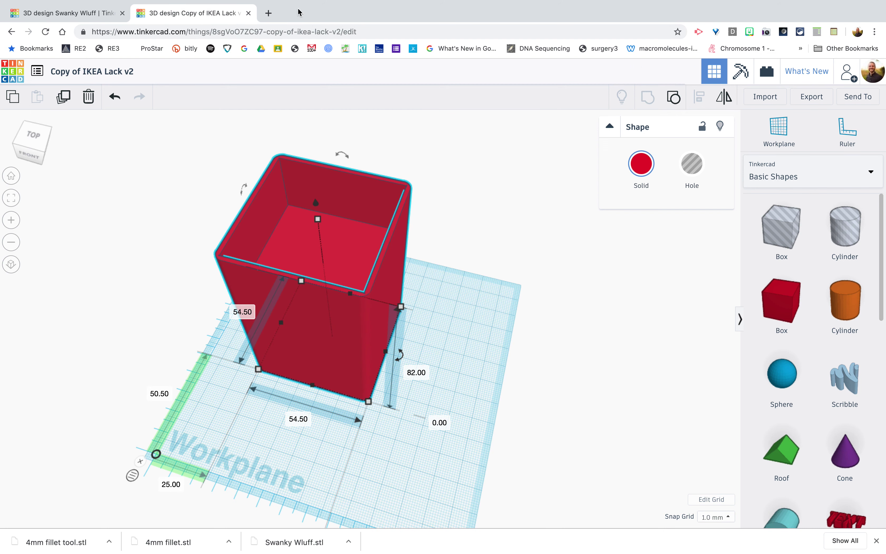
pyautogui.moveTo(636, 4)
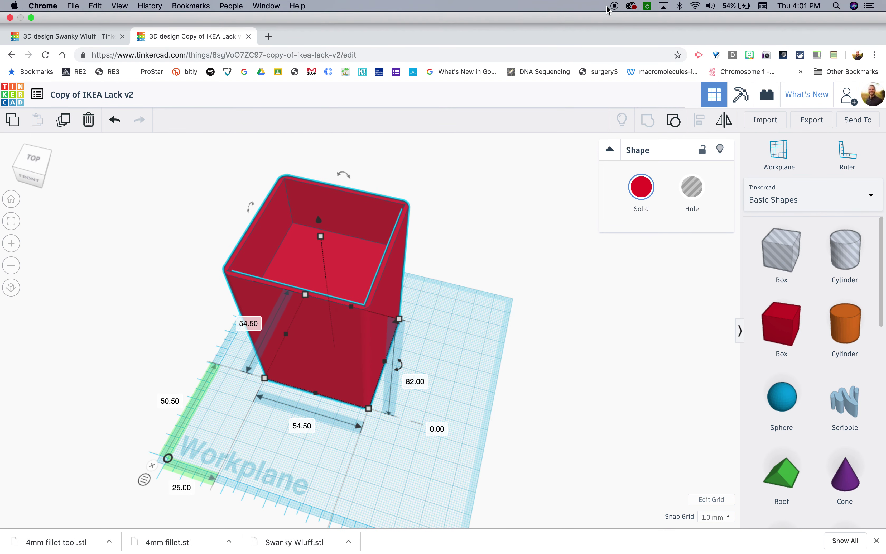